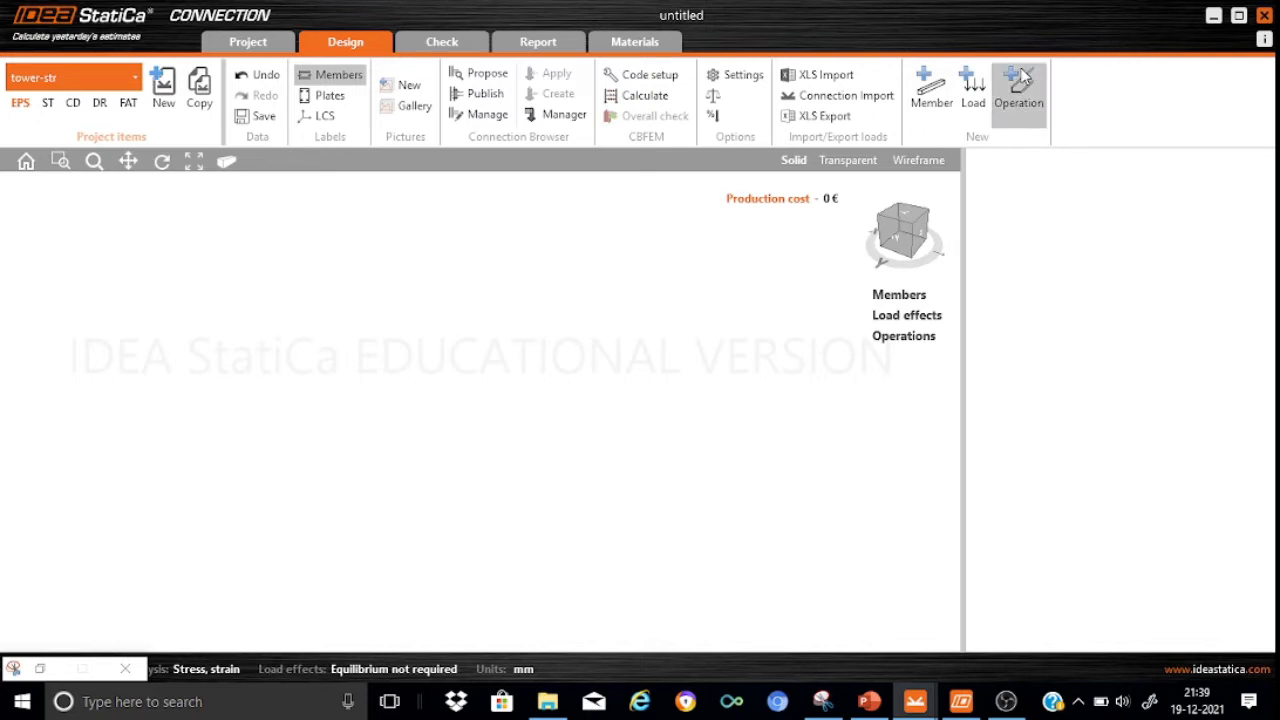
Add the first member using the rolled circular hollow section CHS273.0/6.3
{"action": "left_click", "coordinate": [918, 108]}
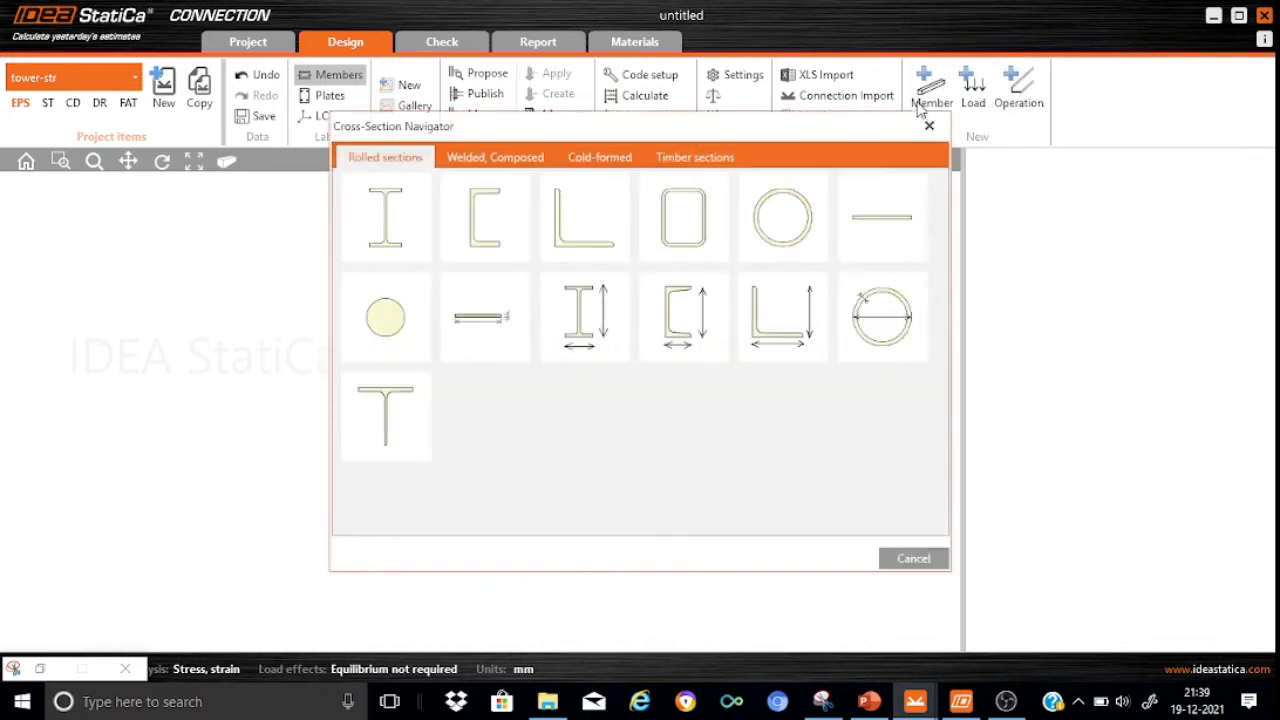
{"action": "left_click", "coordinate": [782, 229]}
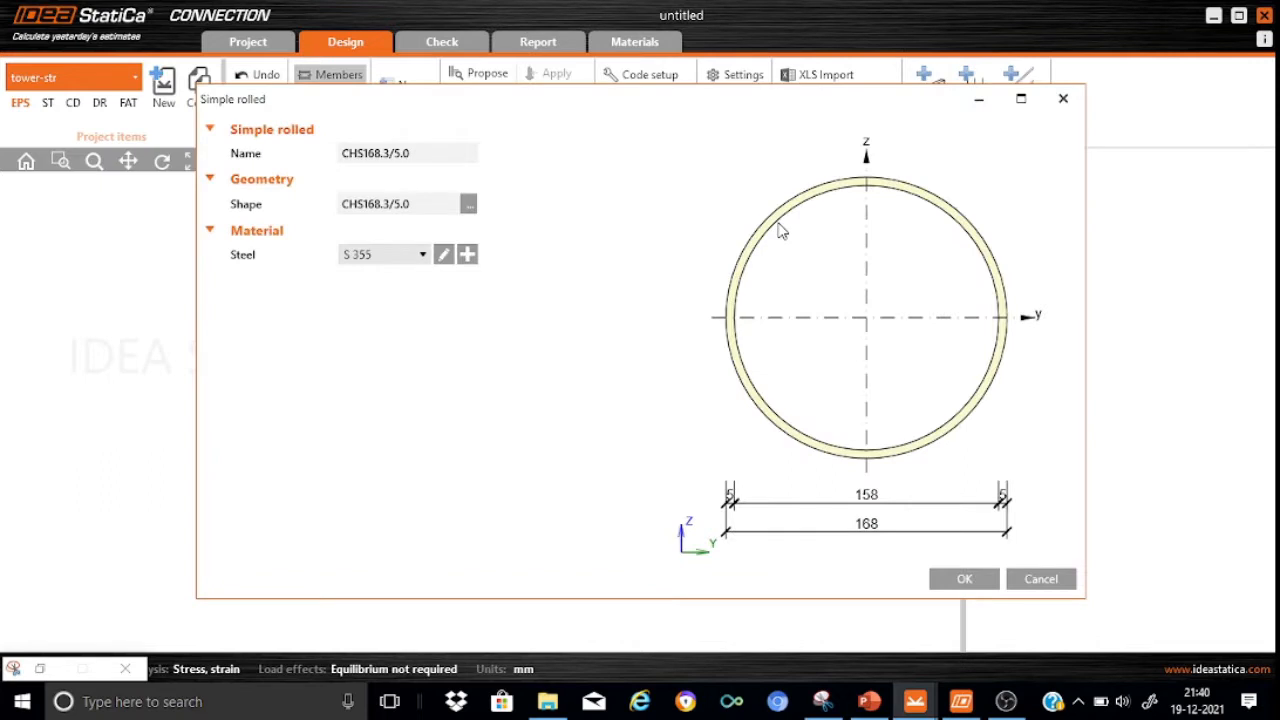
{"action": "left_click", "coordinate": [469, 205]}
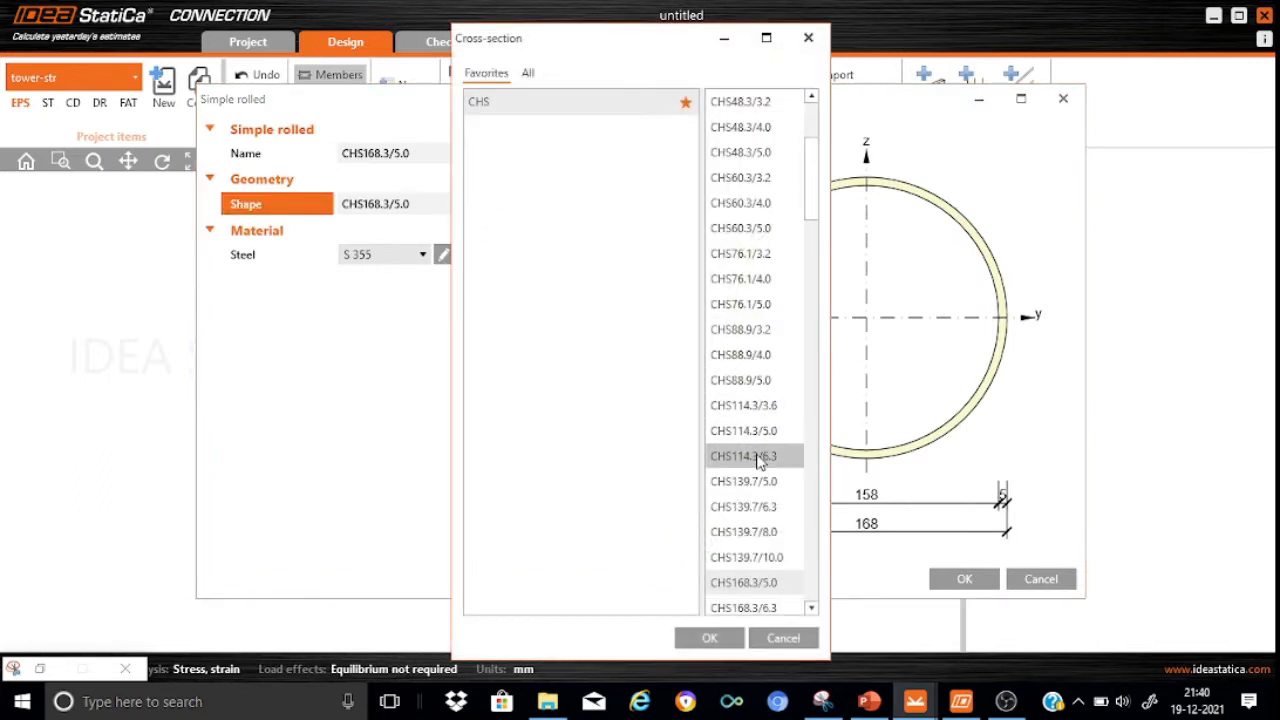
{"action": "left_click", "coordinate": [811, 607]}
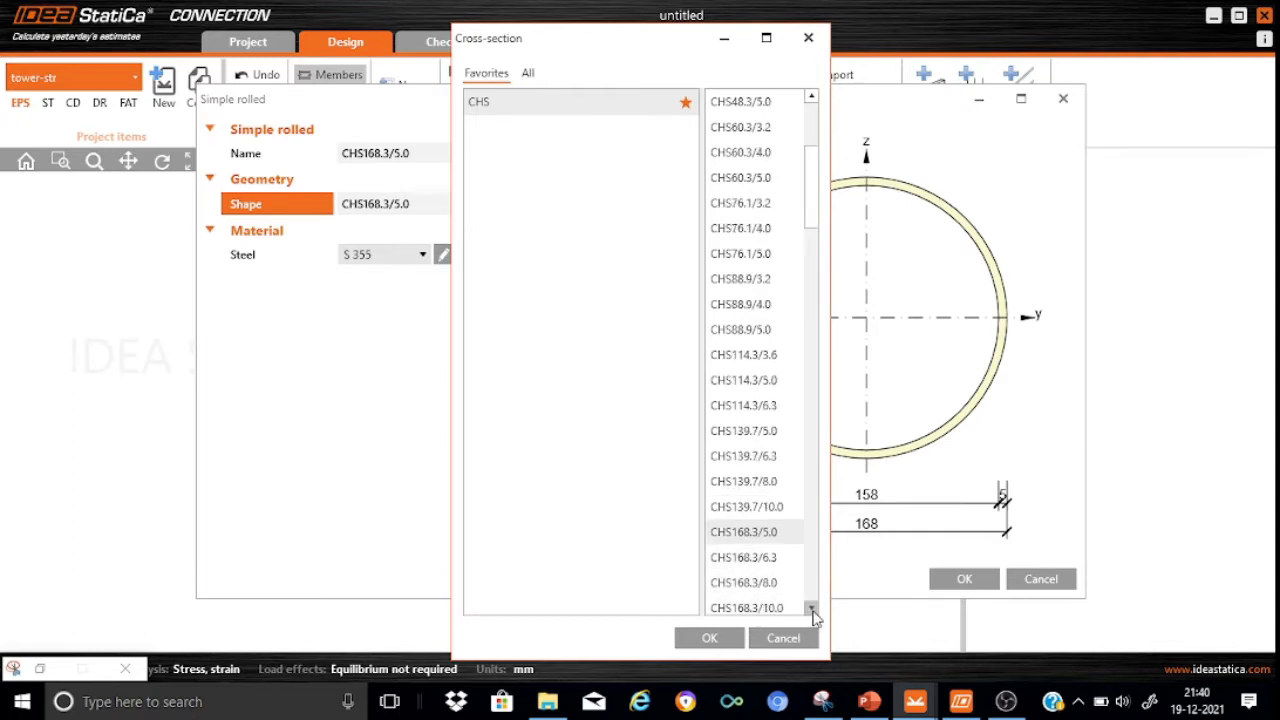
{"action": "left_click", "coordinate": [811, 607]}
{"action": "left_click", "coordinate": [811, 608]}
{"action": "left_click", "coordinate": [811, 608]}
{"action": "left_click", "coordinate": [811, 608]}
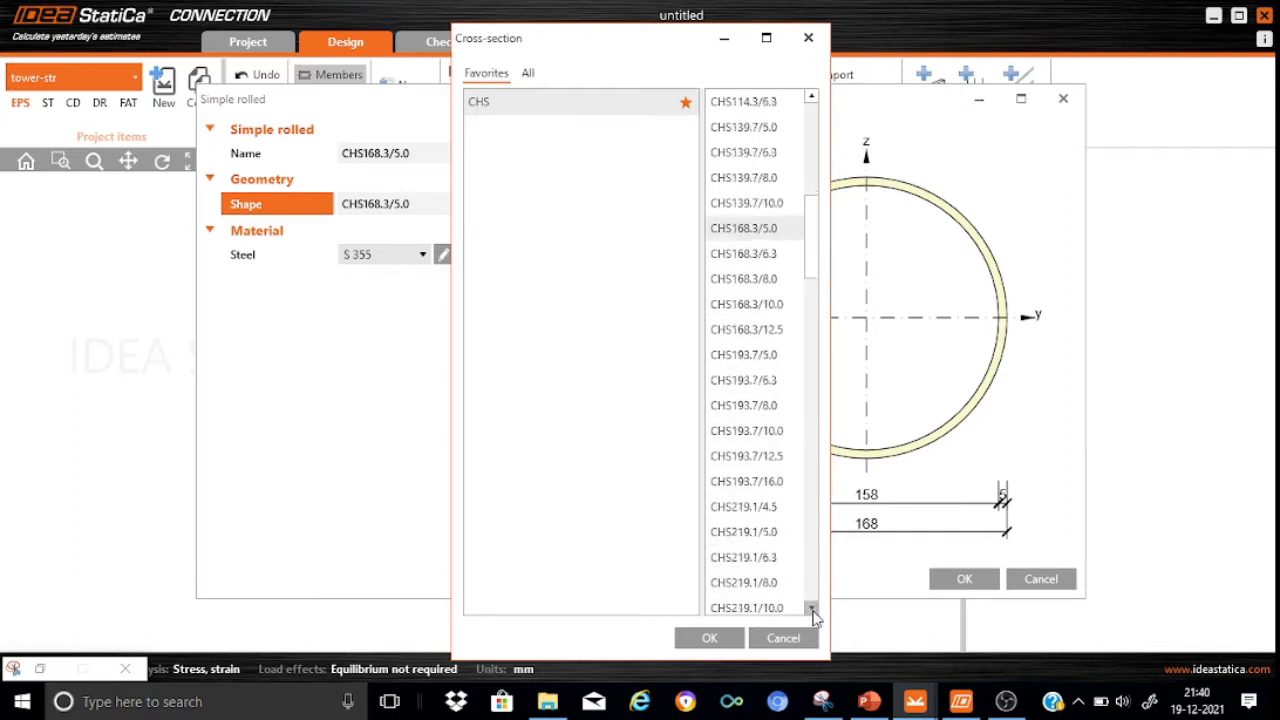
{"action": "left_click", "coordinate": [811, 608]}
{"action": "left_click", "coordinate": [811, 608]}
{"action": "left_click", "coordinate": [811, 608]}
{"action": "left_click", "coordinate": [811, 608]}
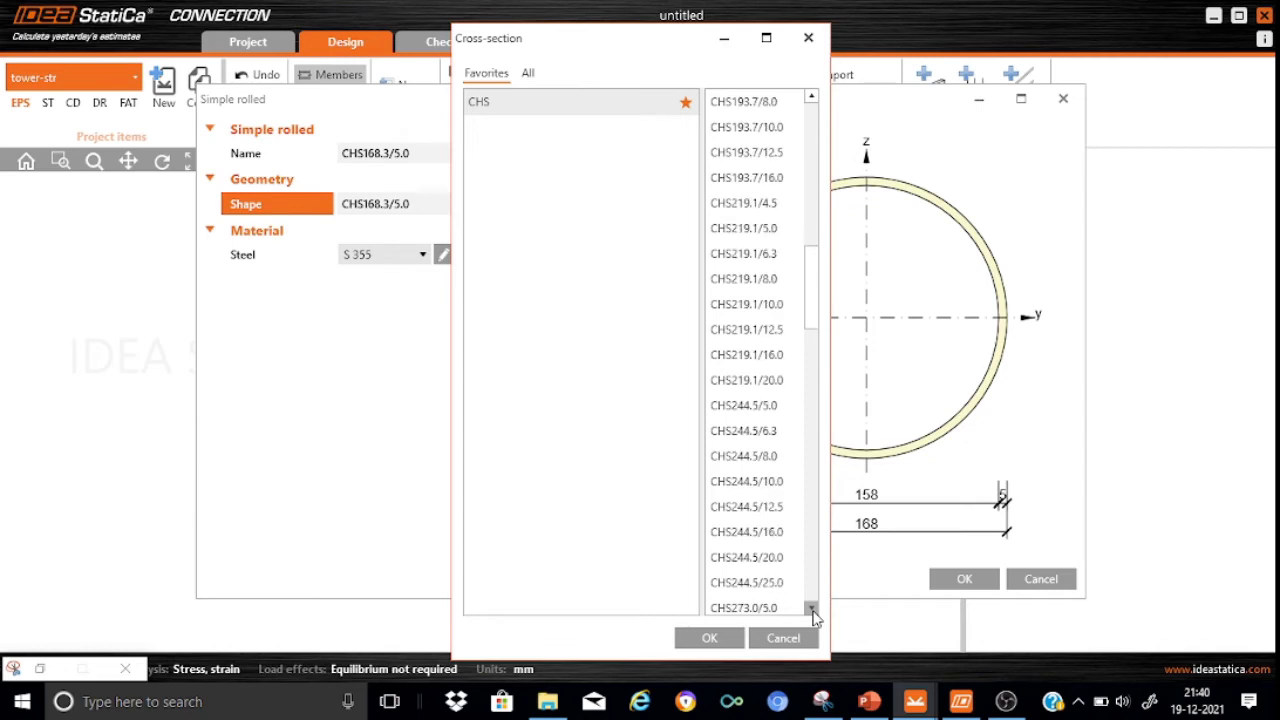
{"action": "left_click", "coordinate": [811, 608]}
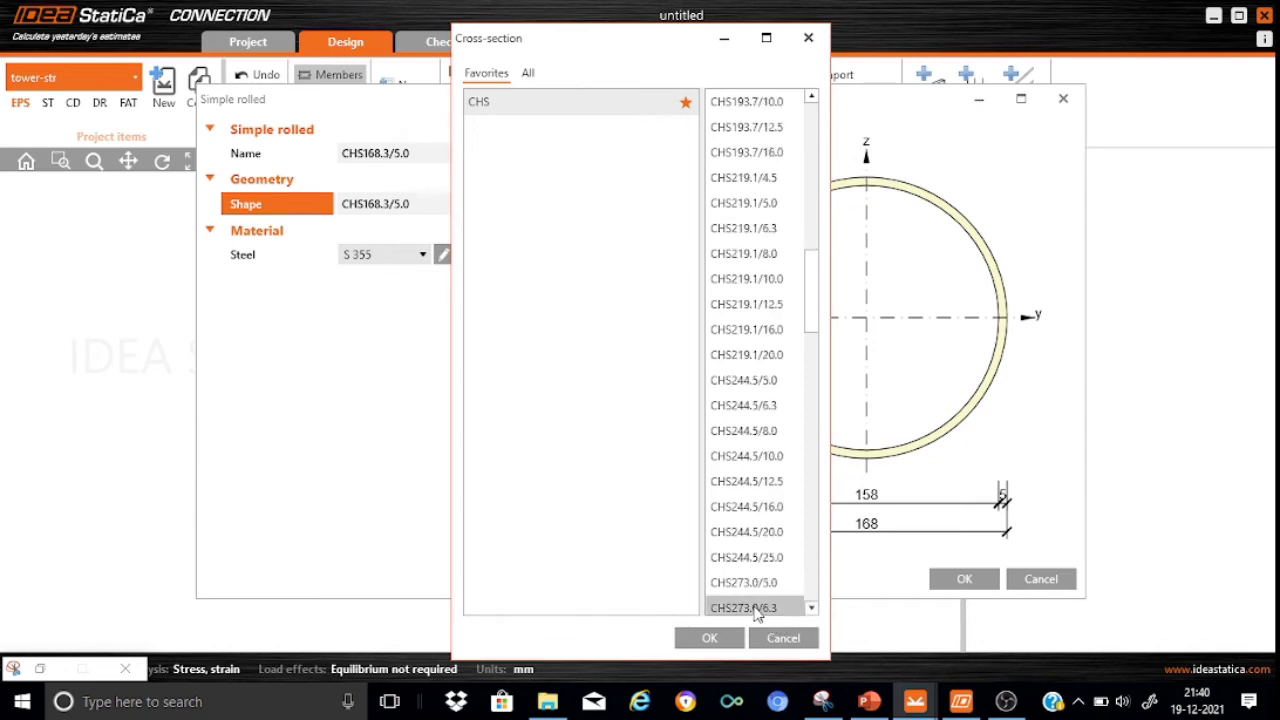
{"action": "left_click", "coordinate": [742, 607]}
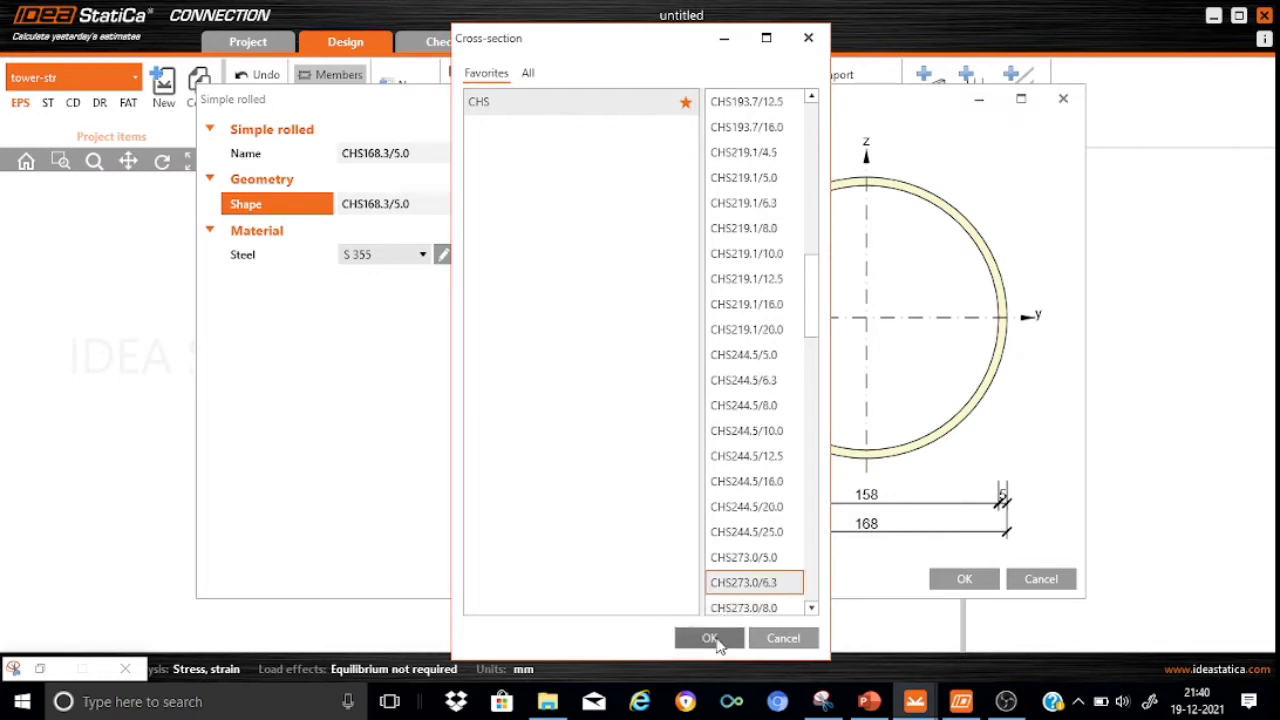
{"action": "left_click", "coordinate": [712, 637]}
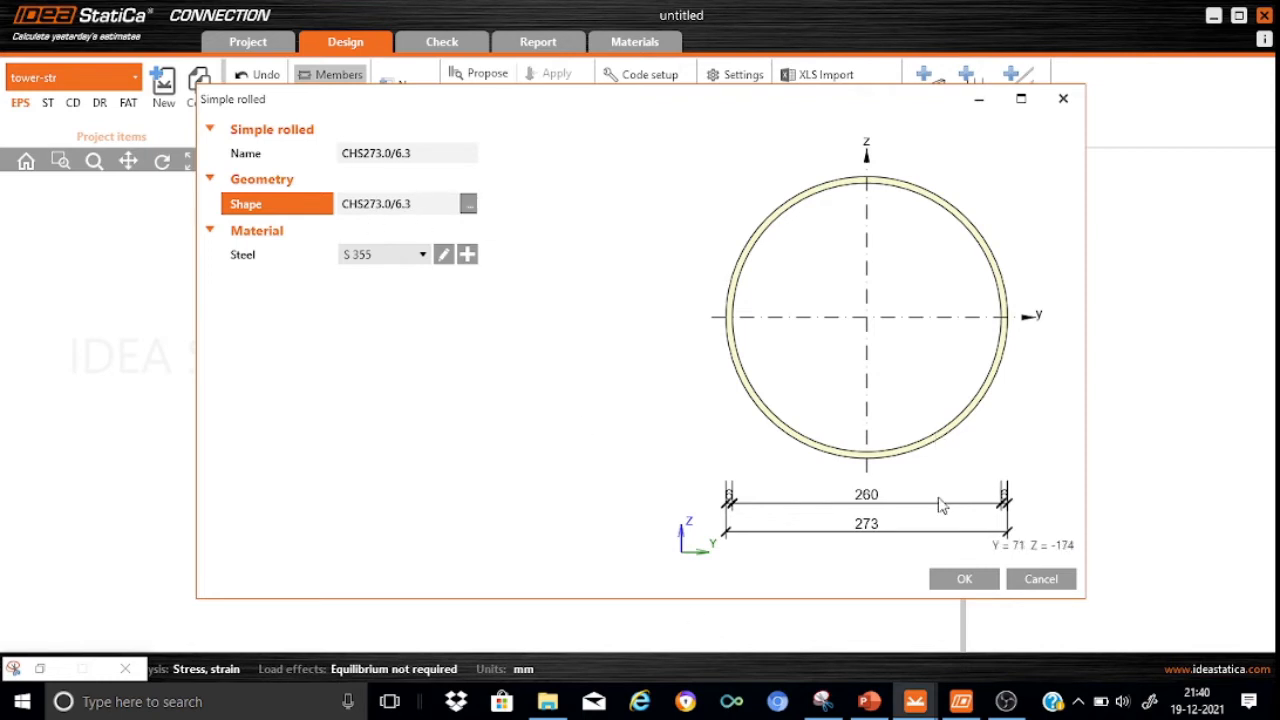
{"action": "left_click", "coordinate": [958, 580]}
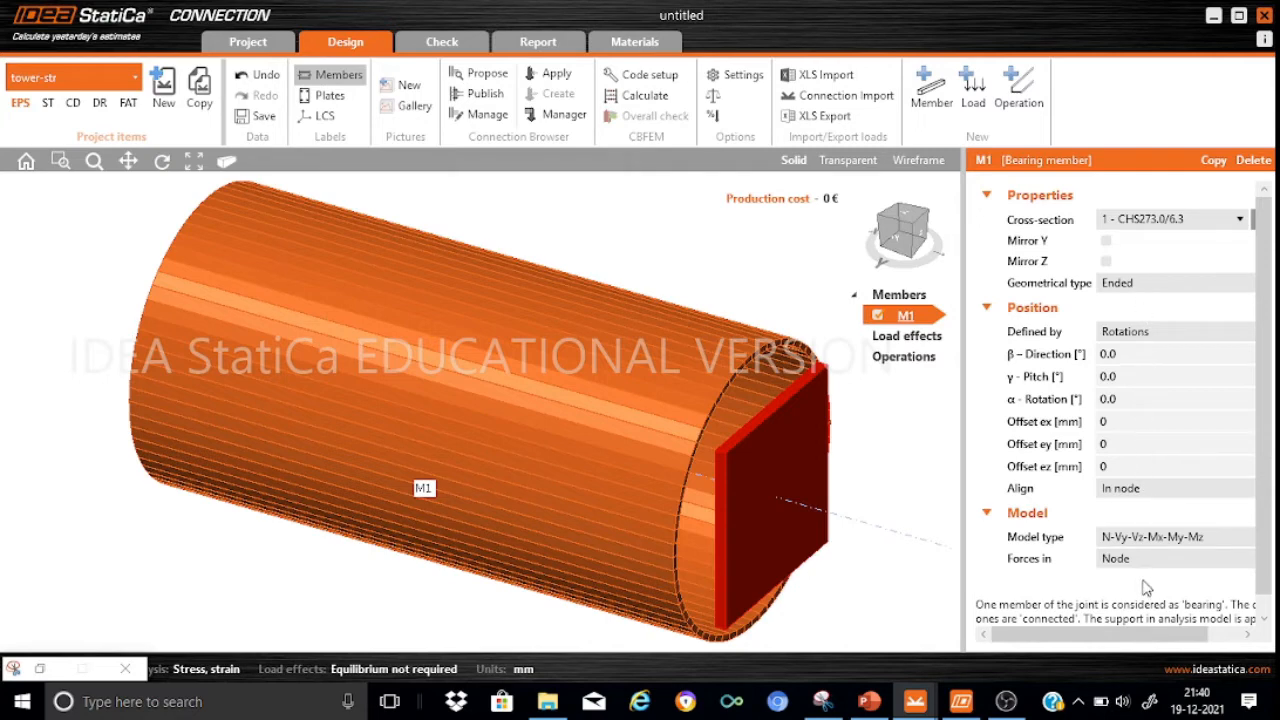
Add a second member with the same cross-section, set its β direction to 180°, and switch the view projection
{"action": "left_click", "coordinate": [935, 103]}
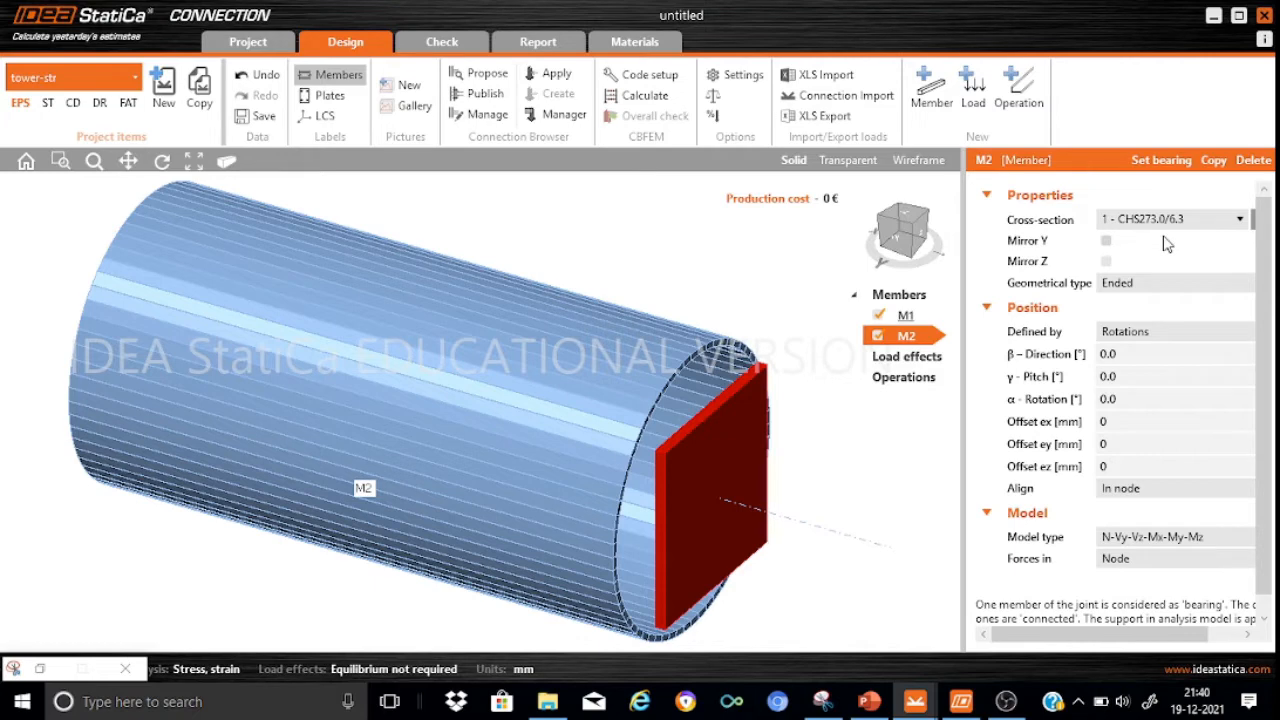
{"action": "left_click", "coordinate": [1122, 354]}
{"action": "key", "text": "BackSpace"}
{"action": "key", "text": "BackSpace"}
{"action": "key", "text": "BackSpace"}
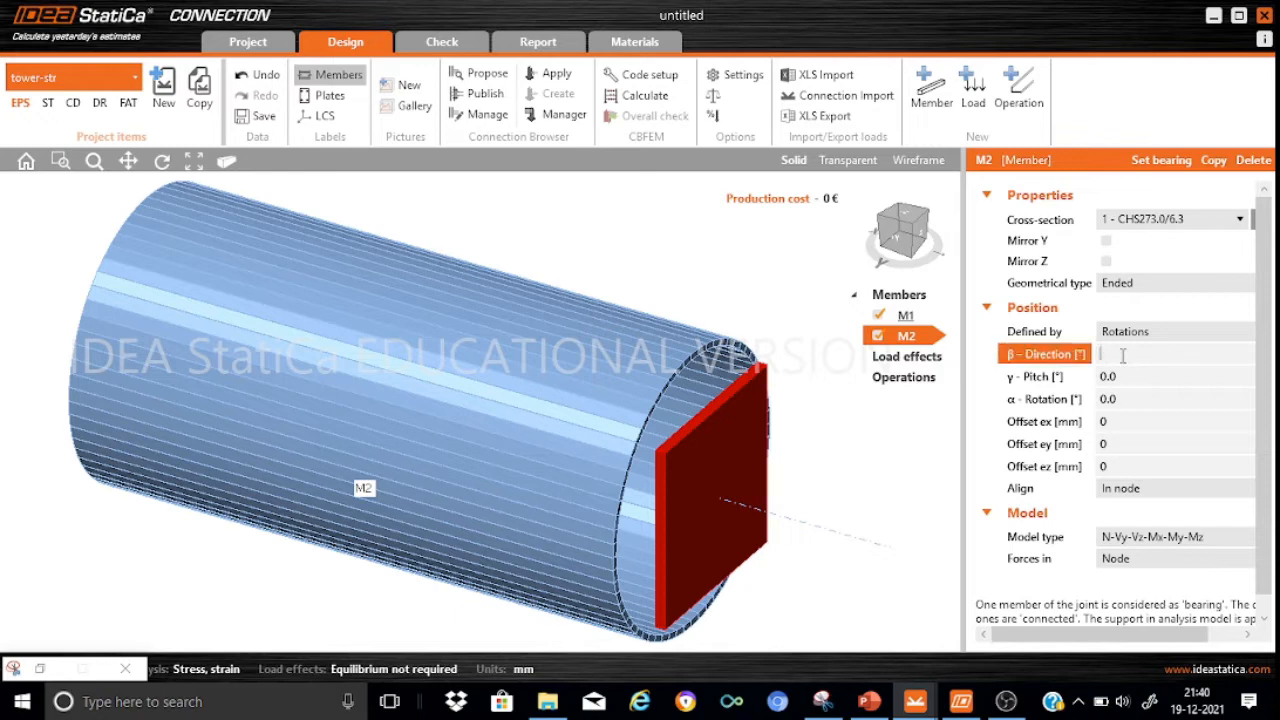
{"action": "type", "text": "180"}
{"action": "left_click", "coordinate": [1132, 375]}
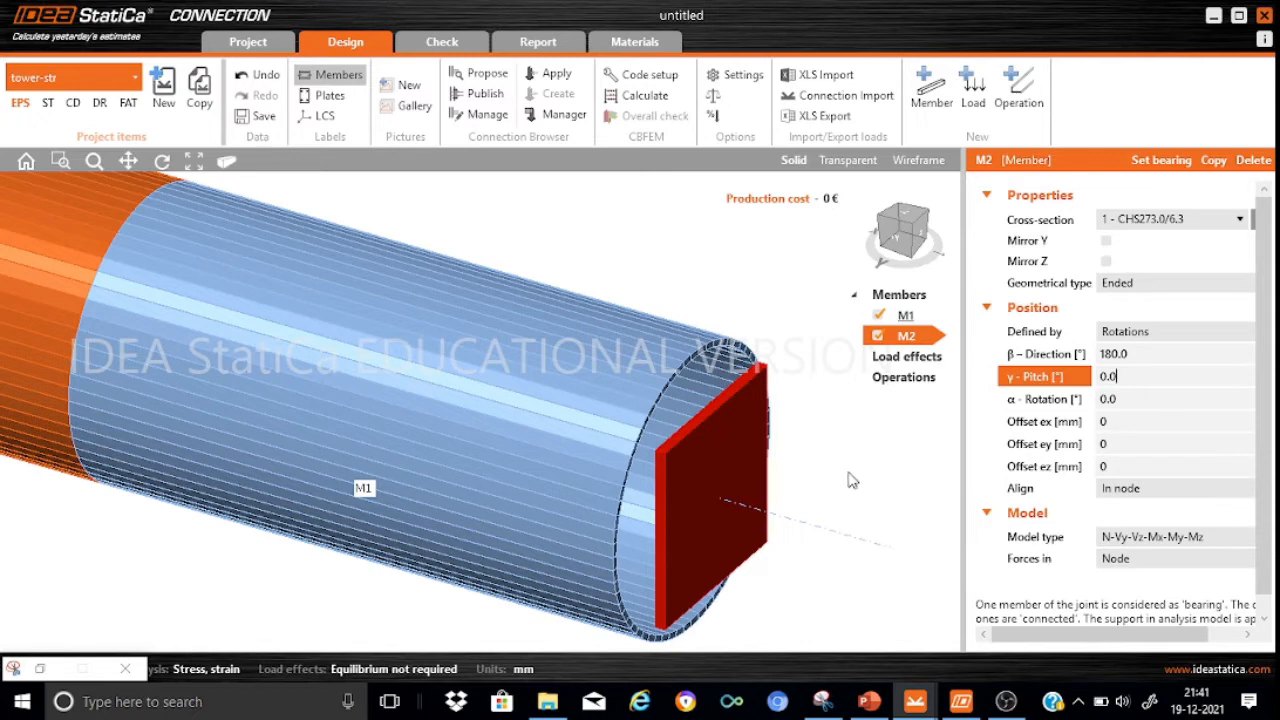
{"action": "left_click", "coordinate": [228, 165]}
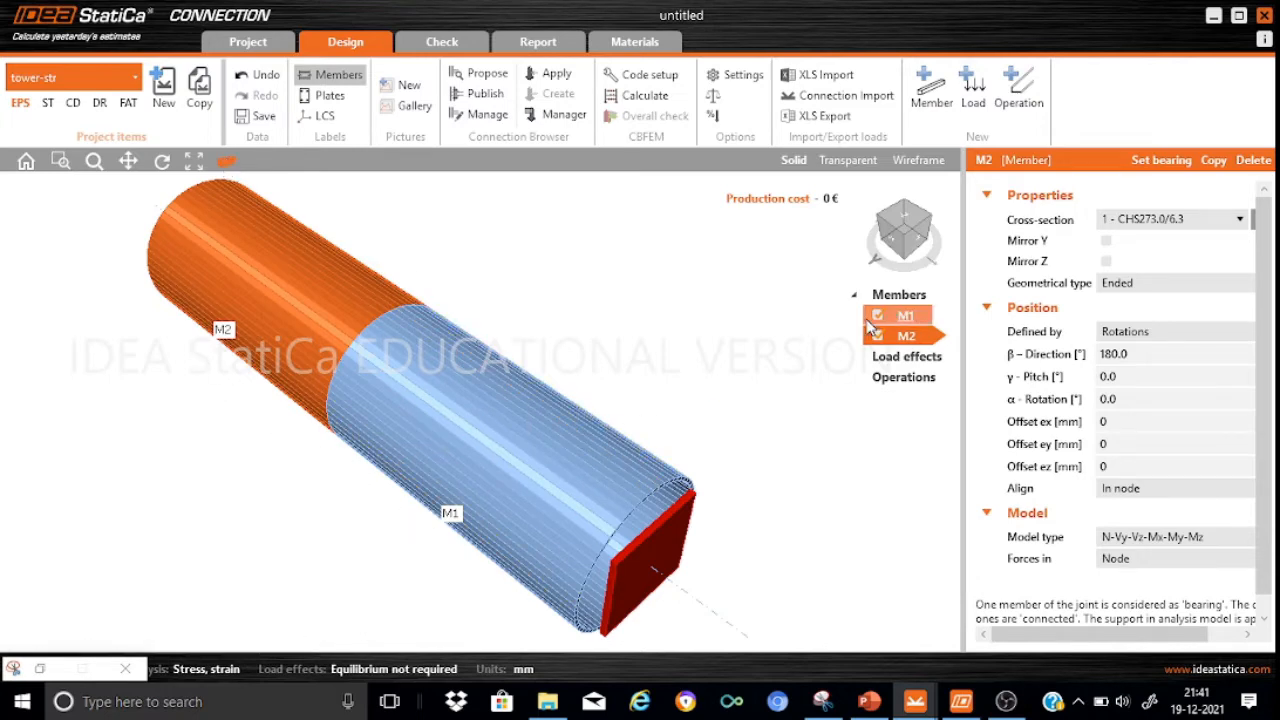
Set member M2 as the bearing member of the joint
{"action": "left_click", "coordinate": [905, 315]}
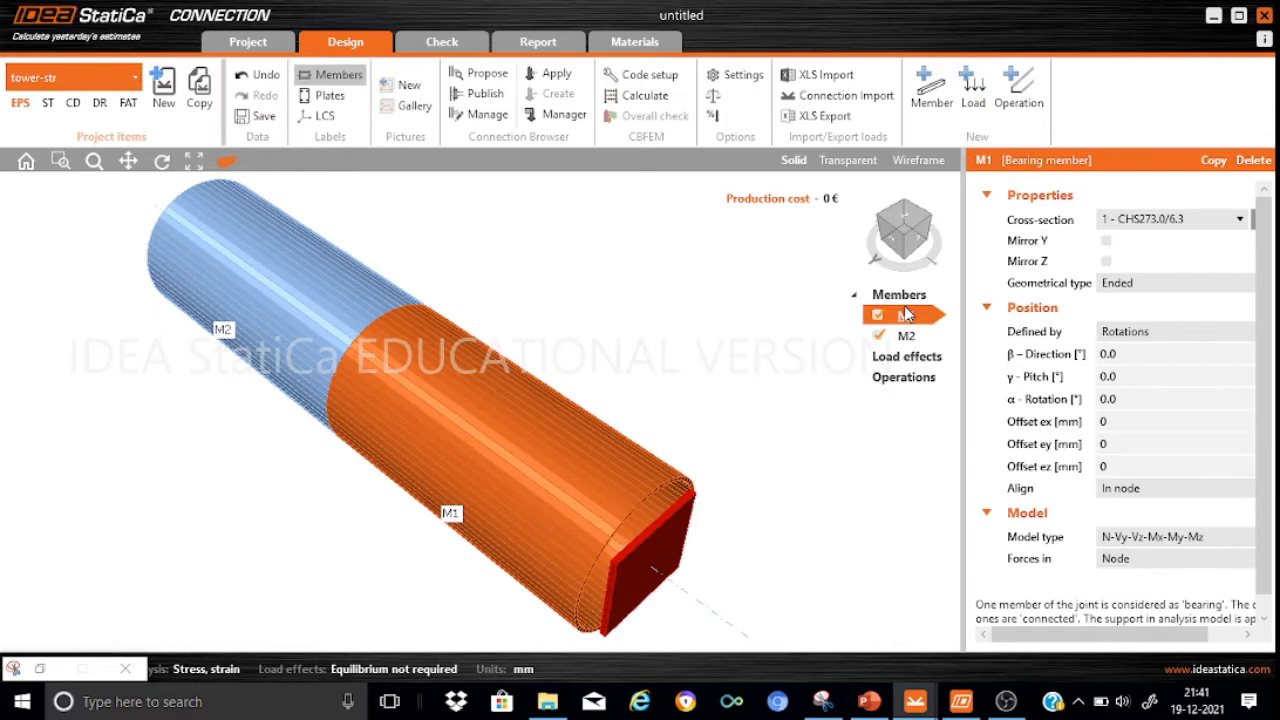
{"action": "left_click", "coordinate": [906, 336]}
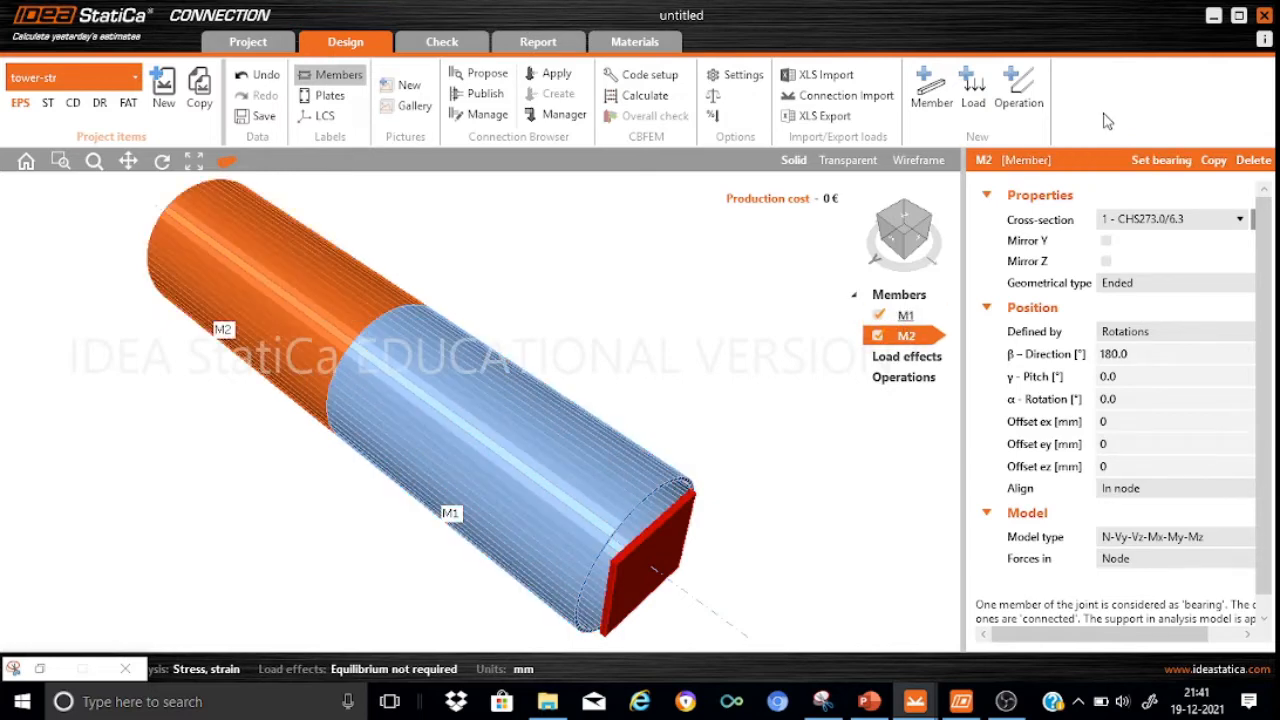
{"action": "left_click", "coordinate": [1160, 161]}
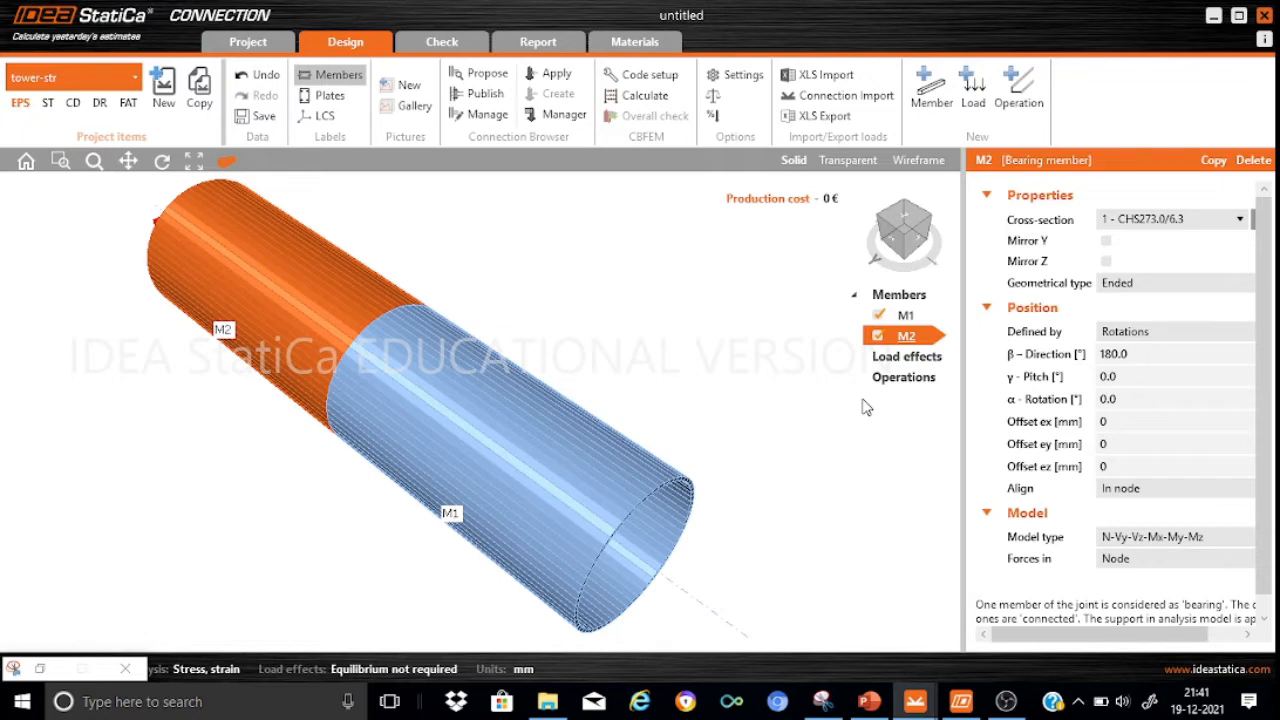
Add a plate-to-plate operation joining the two tubes with M24 8.8 bolts
{"action": "left_click", "coordinate": [1020, 92]}
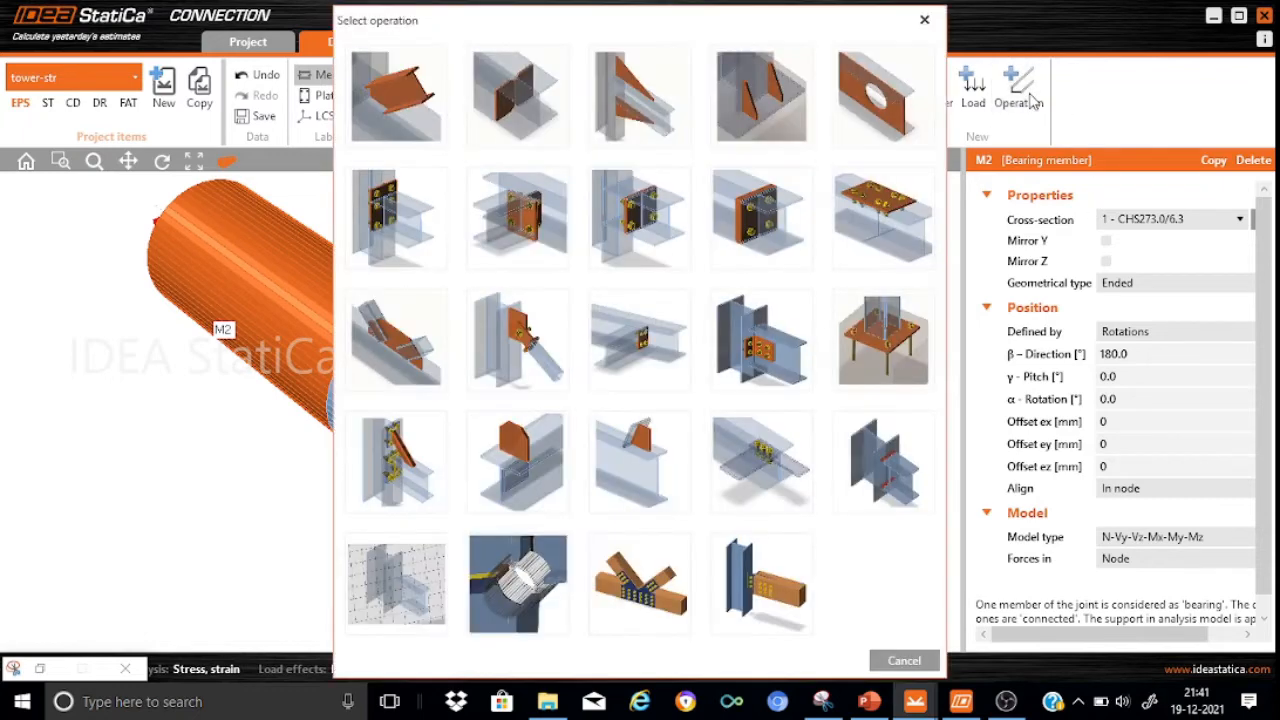
{"action": "left_click", "coordinate": [746, 212]}
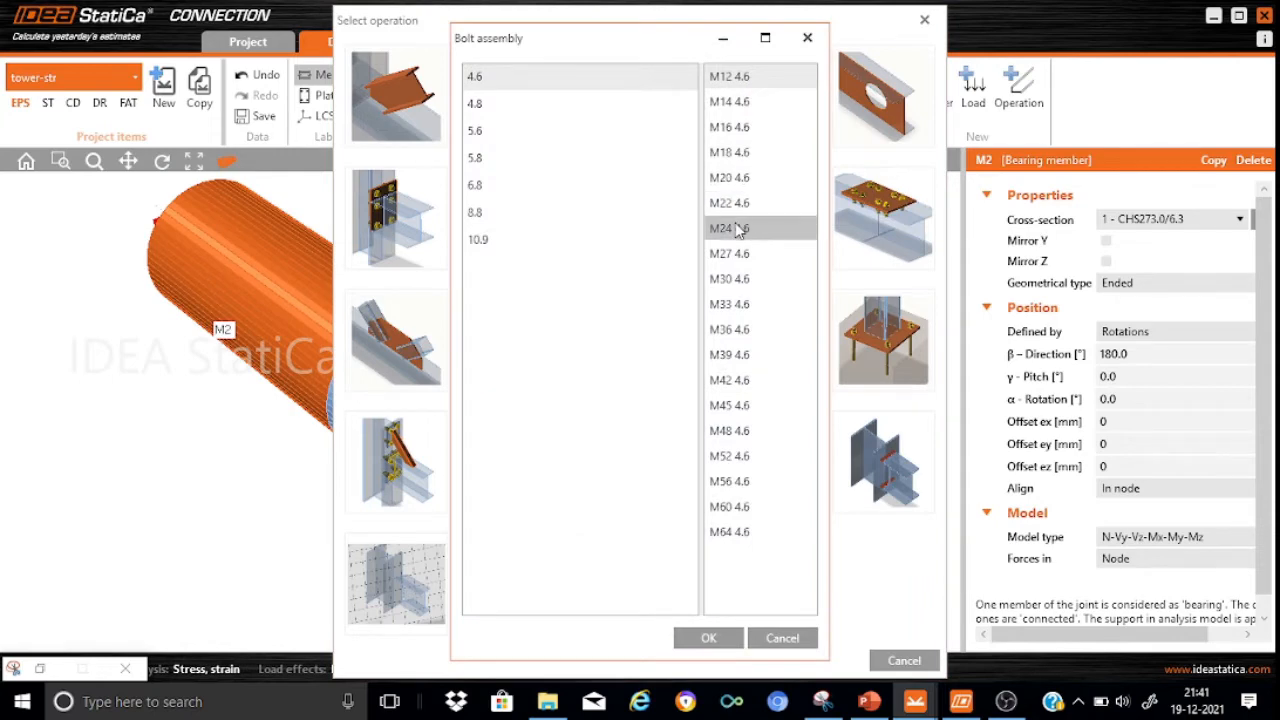
{"action": "left_click", "coordinate": [737, 229]}
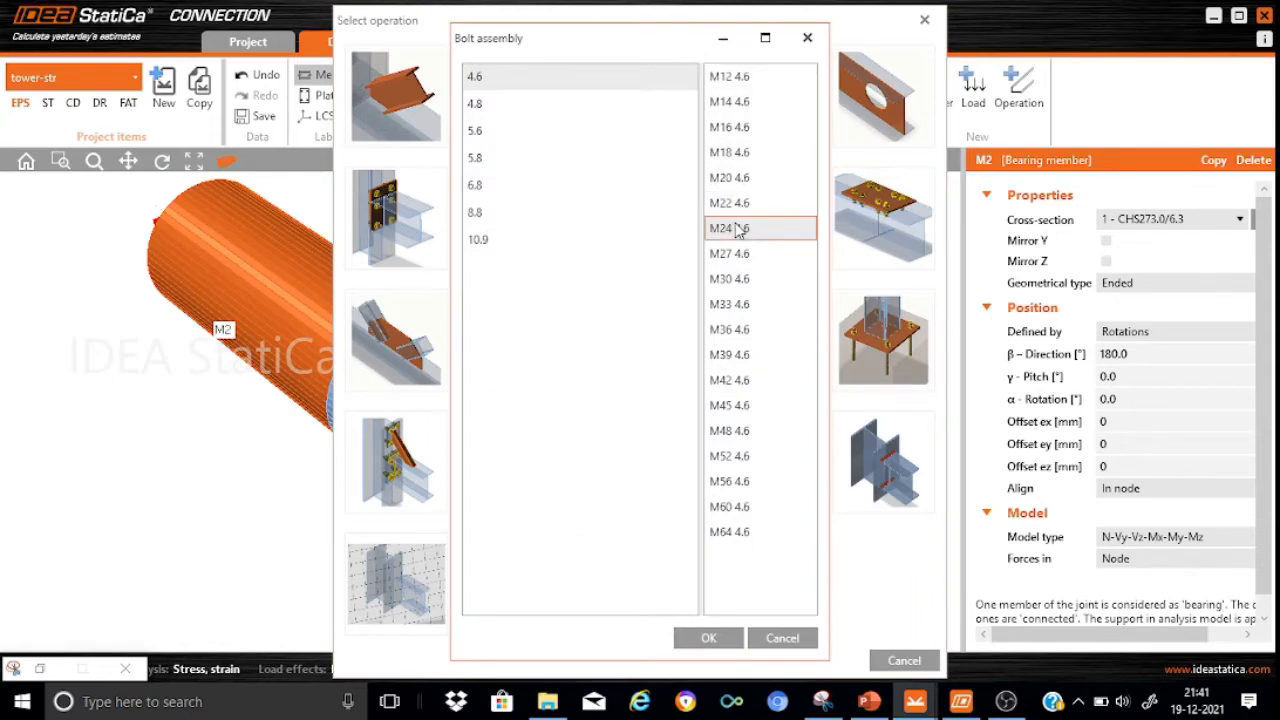
{"action": "left_click", "coordinate": [495, 216]}
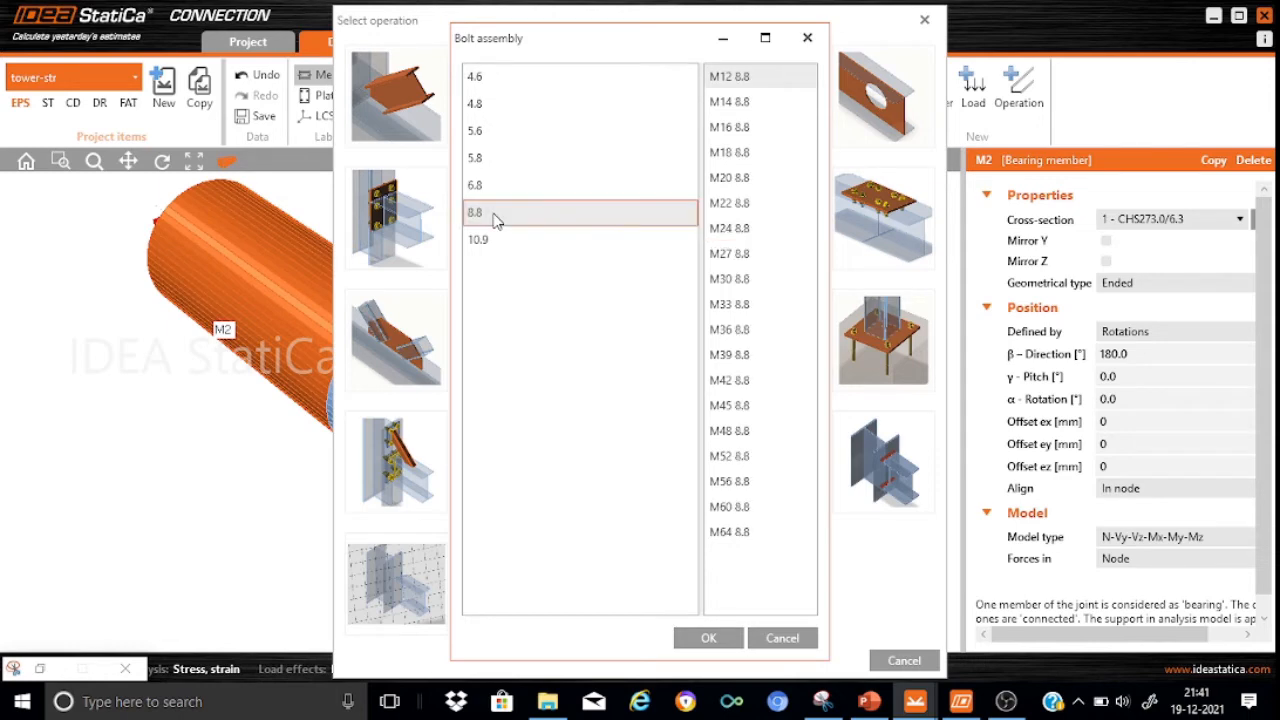
{"action": "left_click", "coordinate": [760, 229]}
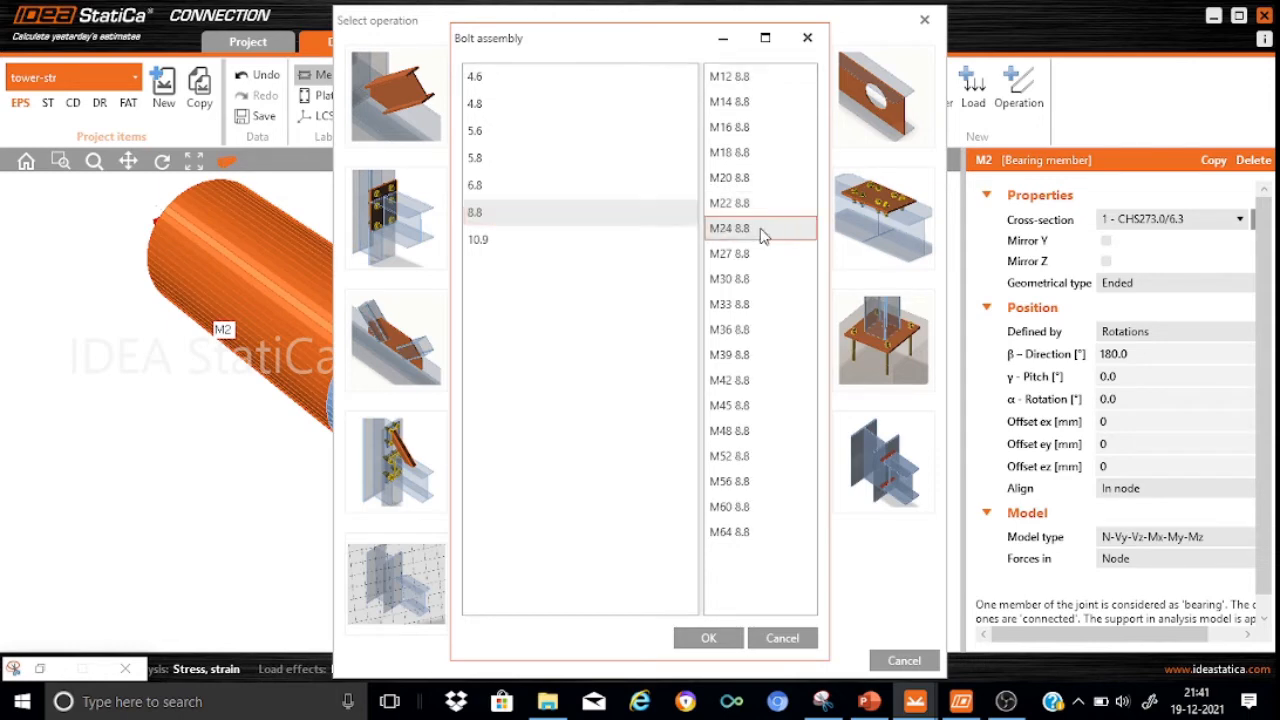
{"action": "left_click", "coordinate": [707, 641]}
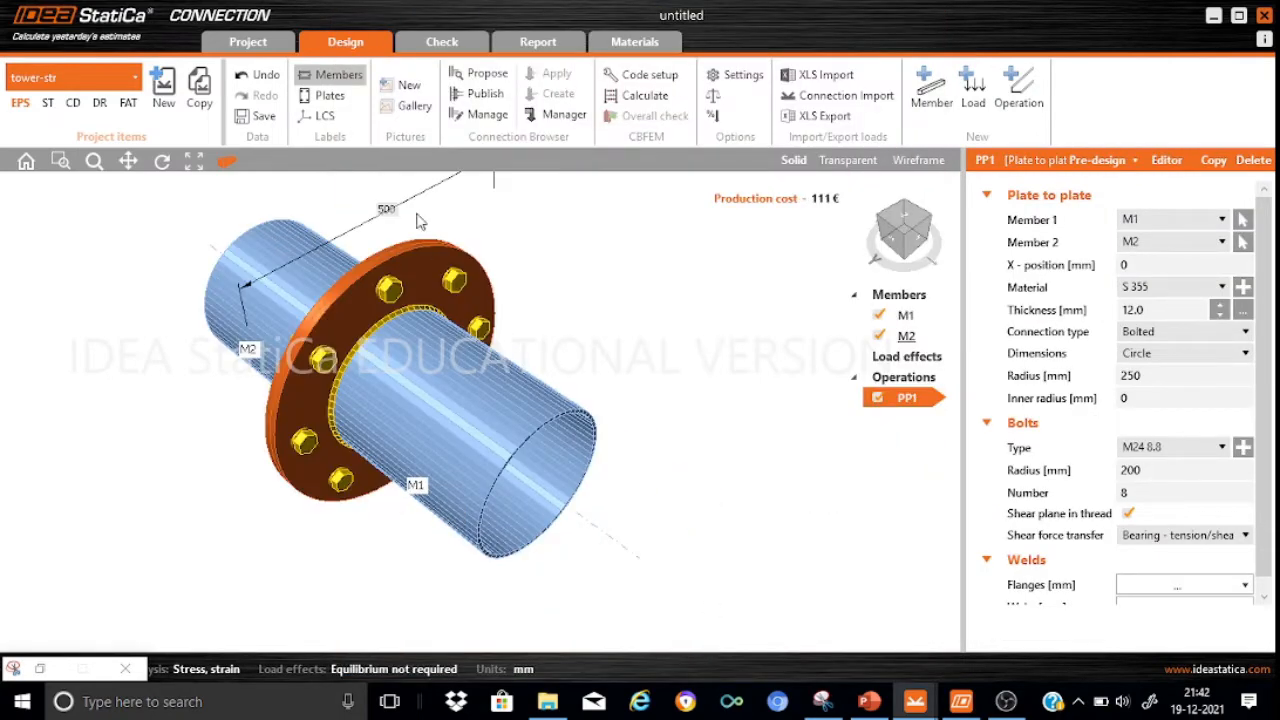
{"action": "middle_click", "coordinate": [432, 405]}
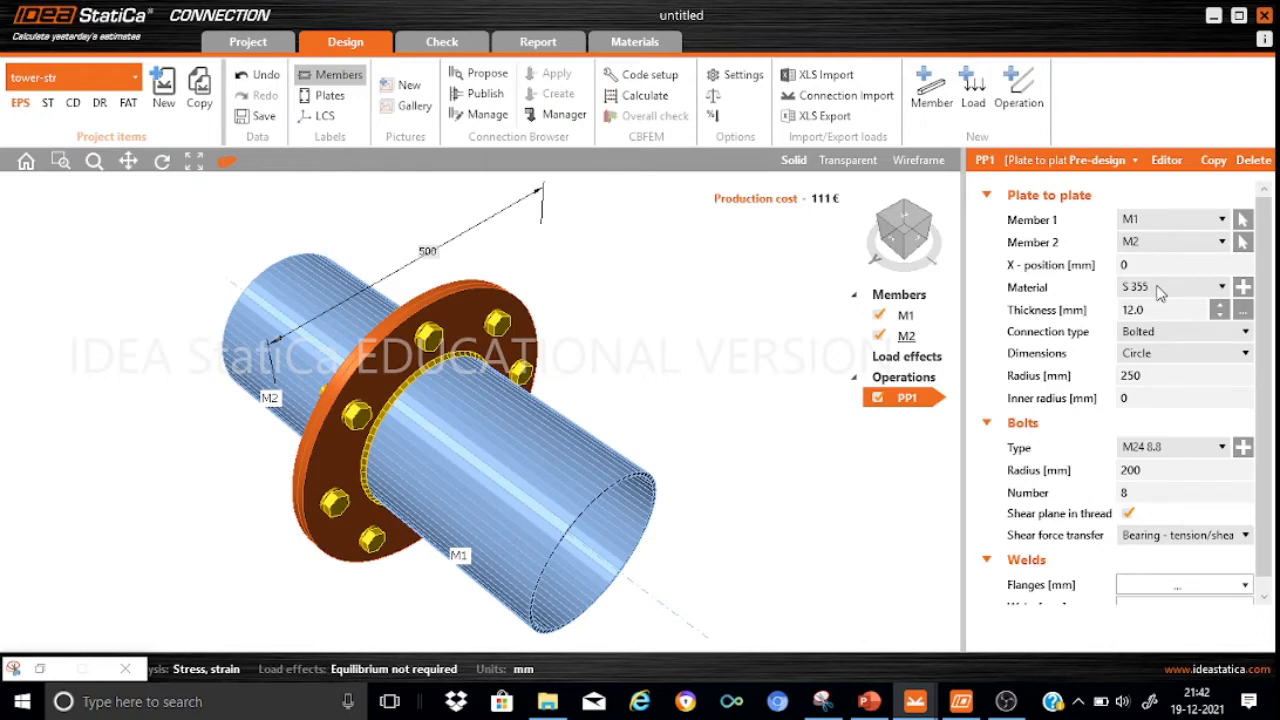
Set the connecting plates' material to S 275 from the EN 1993 list
{"action": "left_click", "coordinate": [1224, 289]}
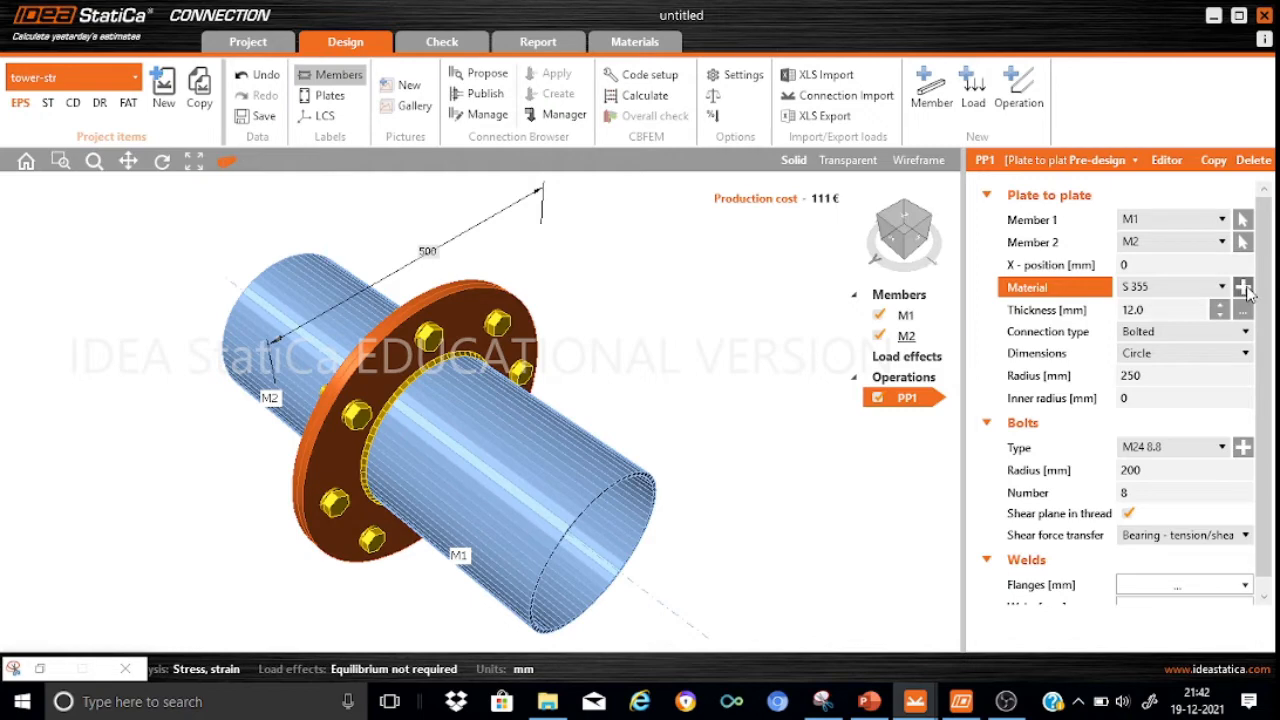
{"action": "left_click", "coordinate": [1243, 287]}
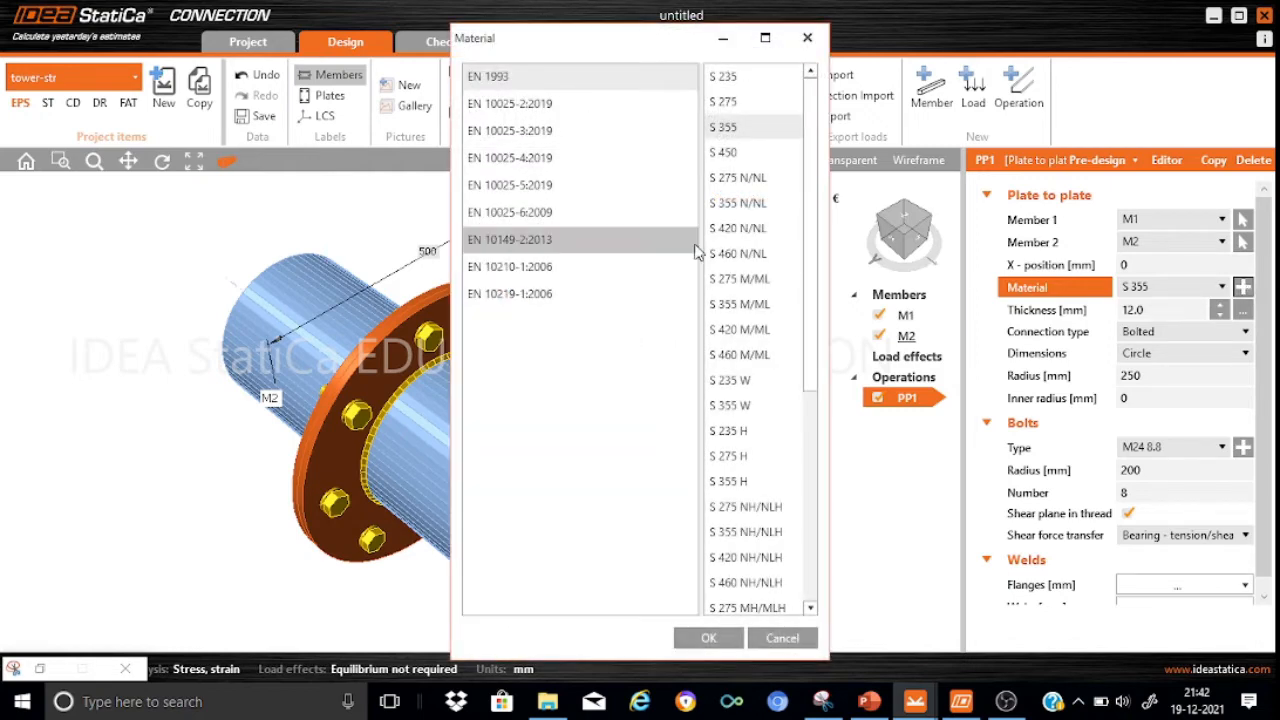
{"action": "left_click", "coordinate": [747, 102]}
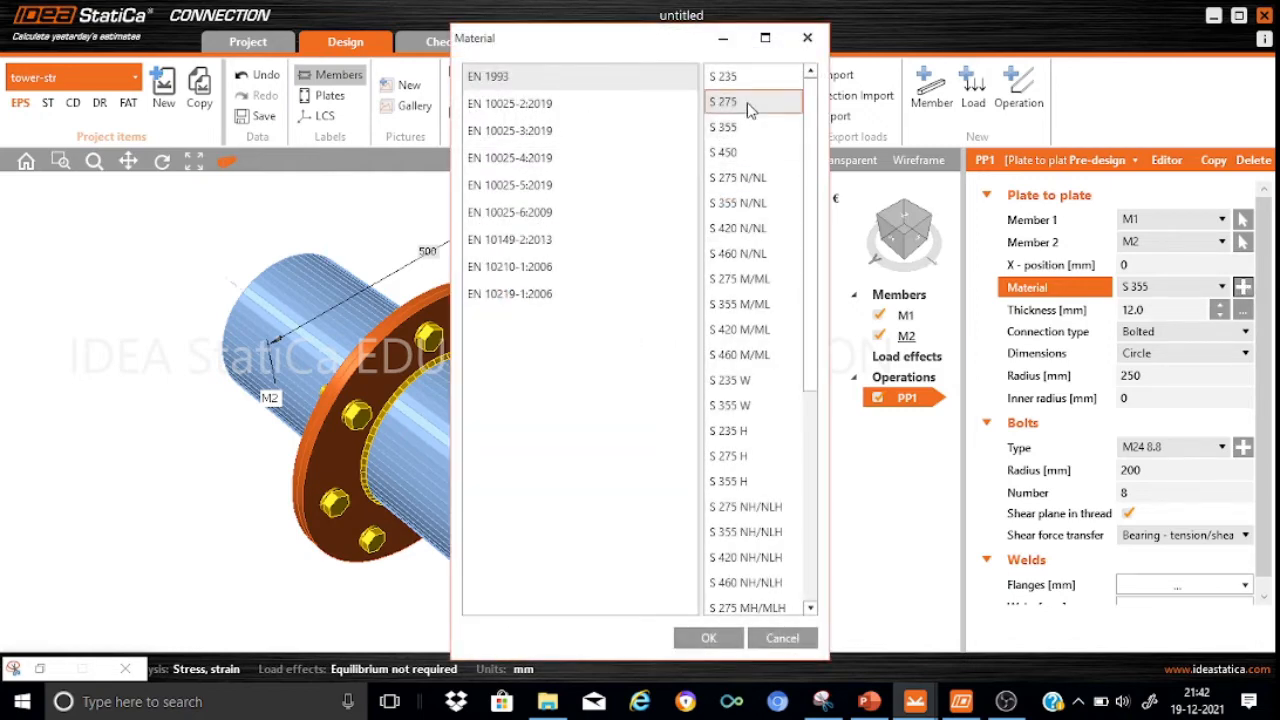
{"action": "left_click", "coordinate": [708, 638]}
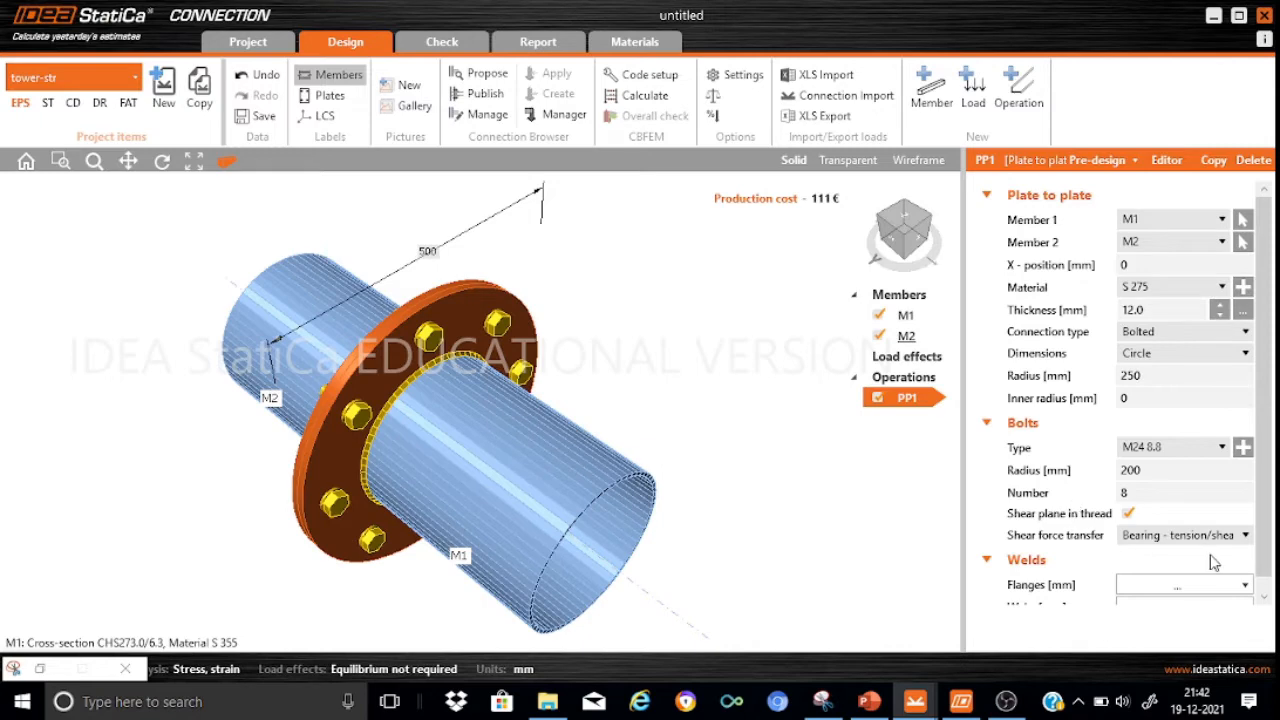
Set the connecting plates' thickness to 20 mm
{"action": "left_click", "coordinate": [1219, 306]}
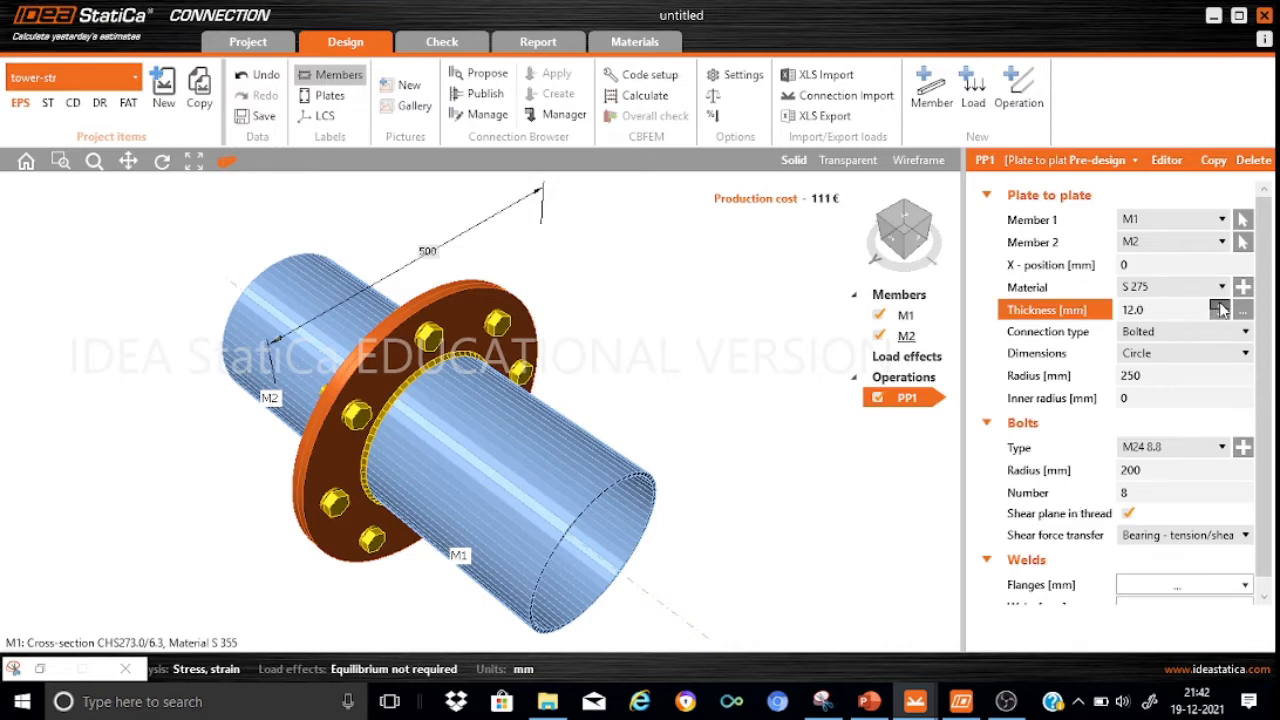
{"action": "left_click", "coordinate": [1219, 306]}
{"action": "left_click", "coordinate": [1219, 306]}
{"action": "left_click", "coordinate": [1219, 306]}
{"action": "left_click", "coordinate": [1219, 306]}
{"action": "left_click", "coordinate": [1219, 306]}
{"action": "left_click", "coordinate": [1219, 306]}
{"action": "left_click", "coordinate": [1219, 306]}
{"action": "left_click", "coordinate": [1219, 306]}
{"action": "left_click", "coordinate": [1219, 306]}
{"action": "left_click", "coordinate": [1219, 306]}
{"action": "left_click", "coordinate": [1219, 306]}
{"action": "left_click", "coordinate": [1219, 306]}
{"action": "left_click", "coordinate": [1219, 306]}
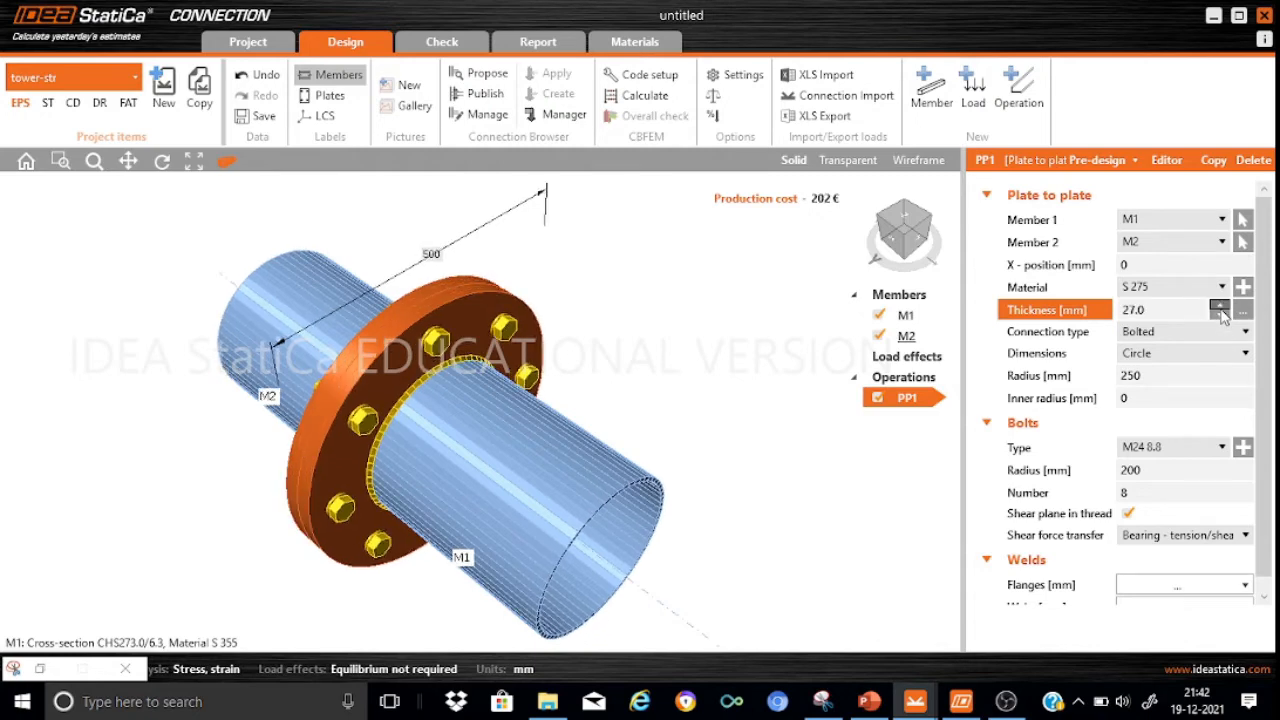
{"action": "left_click", "coordinate": [1219, 306]}
{"action": "left_click", "coordinate": [1219, 306]}
{"action": "left_click", "coordinate": [1220, 311]}
{"action": "left_click", "coordinate": [1220, 311]}
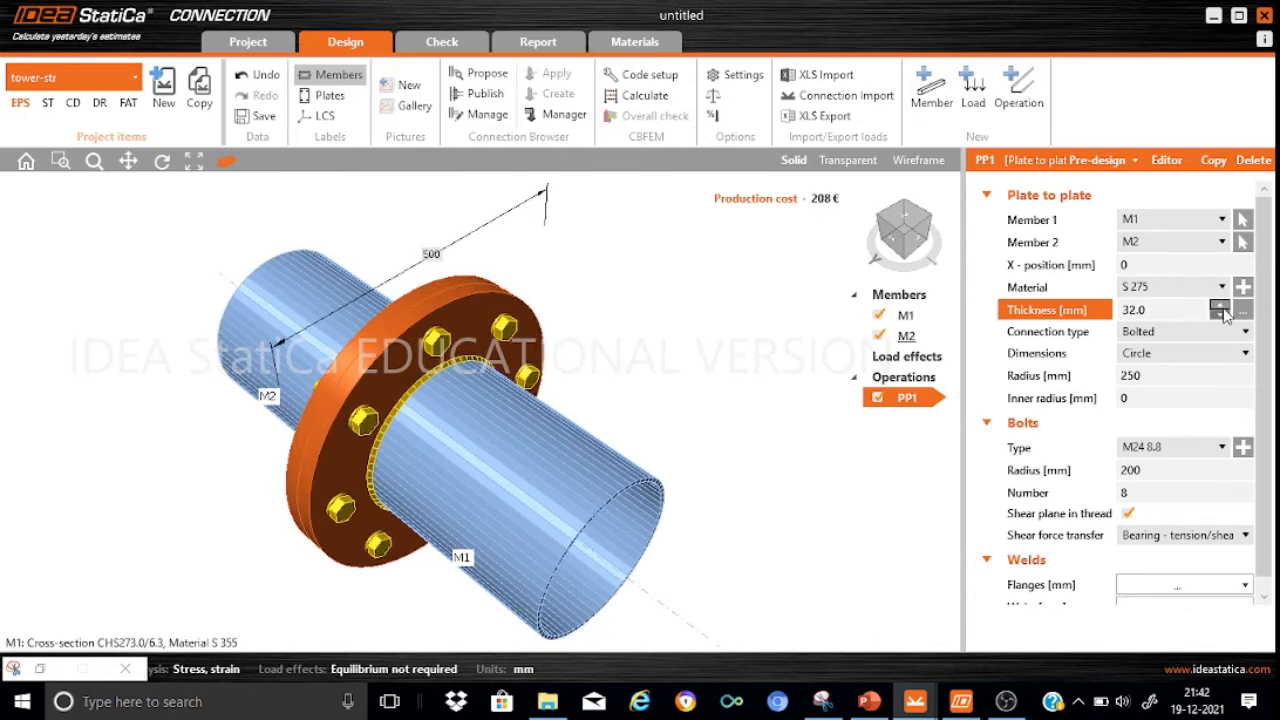
{"action": "left_click", "coordinate": [1220, 315]}
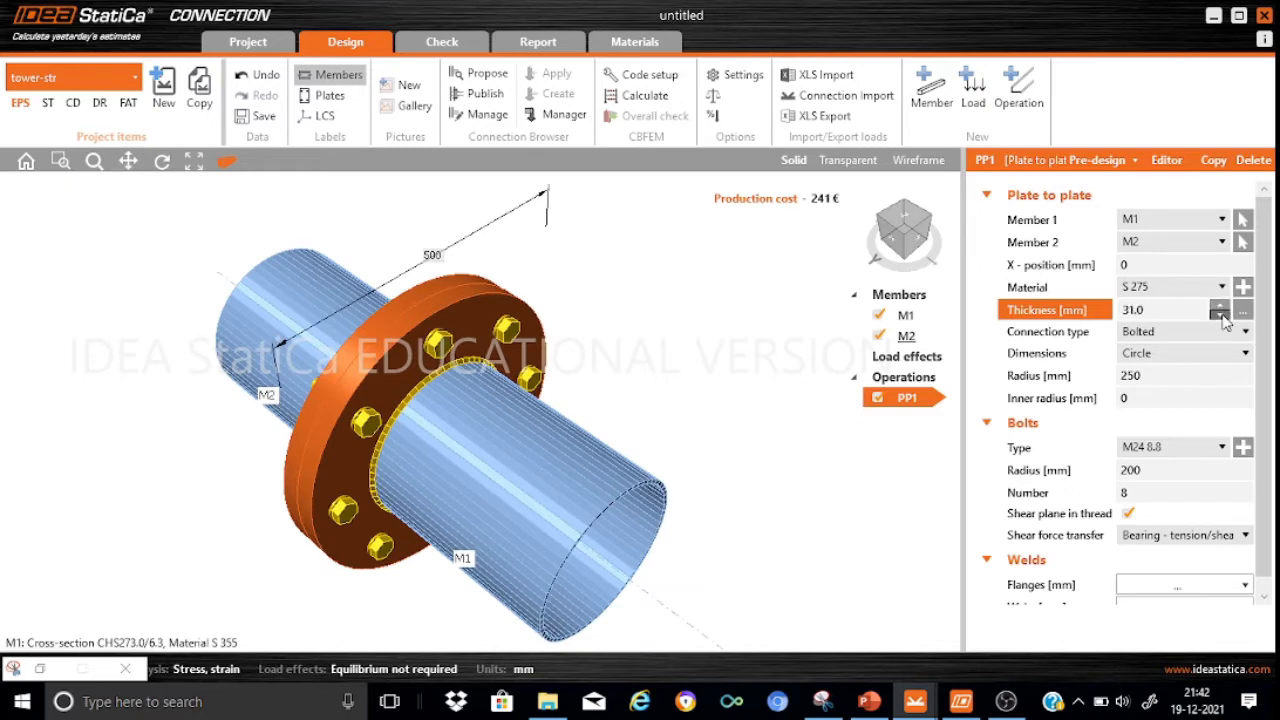
{"action": "left_click", "coordinate": [1220, 315]}
{"action": "left_click", "coordinate": [1220, 315]}
{"action": "left_click", "coordinate": [1220, 315]}
{"action": "left_click", "coordinate": [1220, 315]}
{"action": "left_click", "coordinate": [1220, 315]}
{"action": "left_click", "coordinate": [1220, 315]}
{"action": "left_click", "coordinate": [1220, 315]}
{"action": "left_click", "coordinate": [1220, 315]}
{"action": "left_click", "coordinate": [1220, 315]}
{"action": "left_click", "coordinate": [1220, 315]}
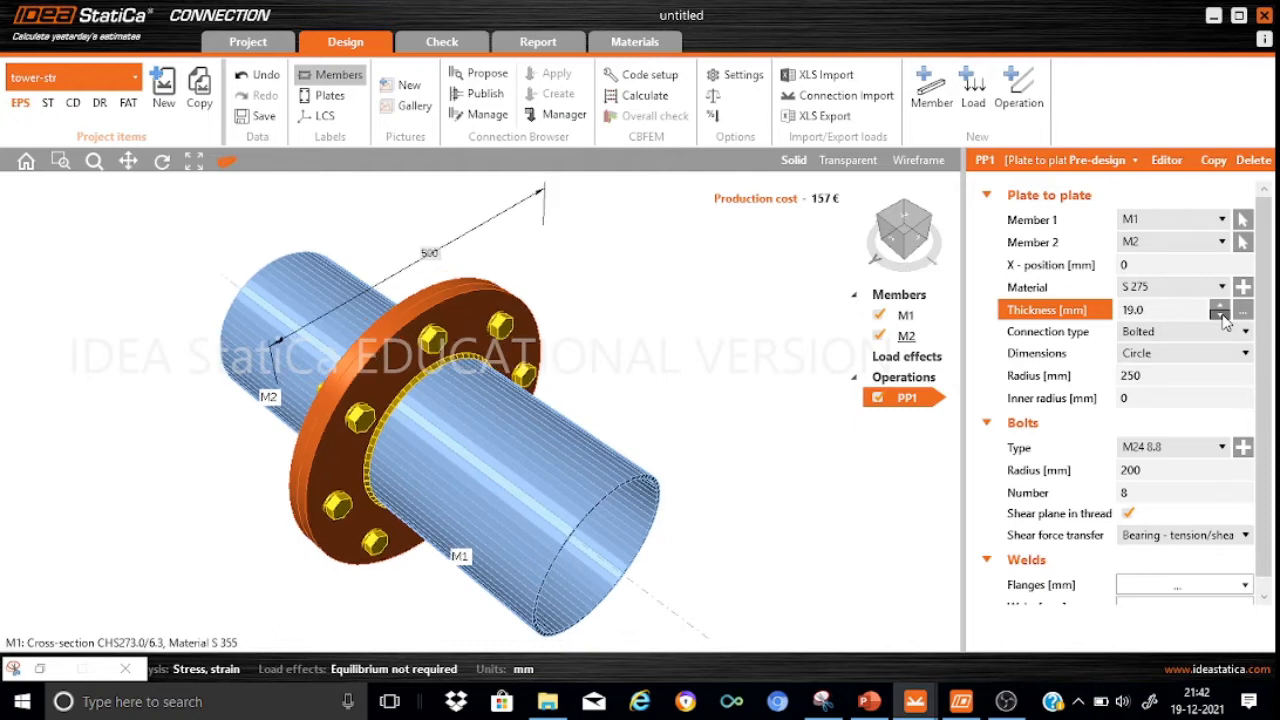
{"action": "left_click", "coordinate": [1220, 305]}
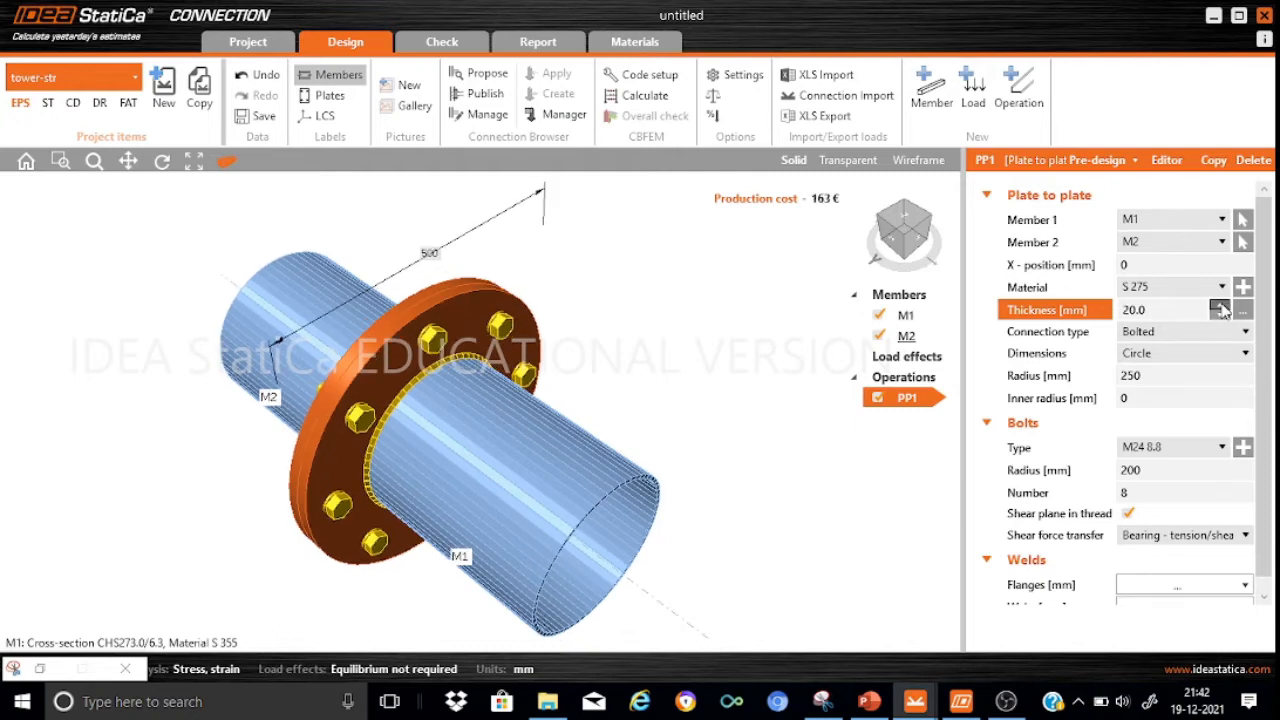
Set the outer radius of the circular connecting plates to 240 mm
{"action": "left_click", "coordinate": [1153, 376]}
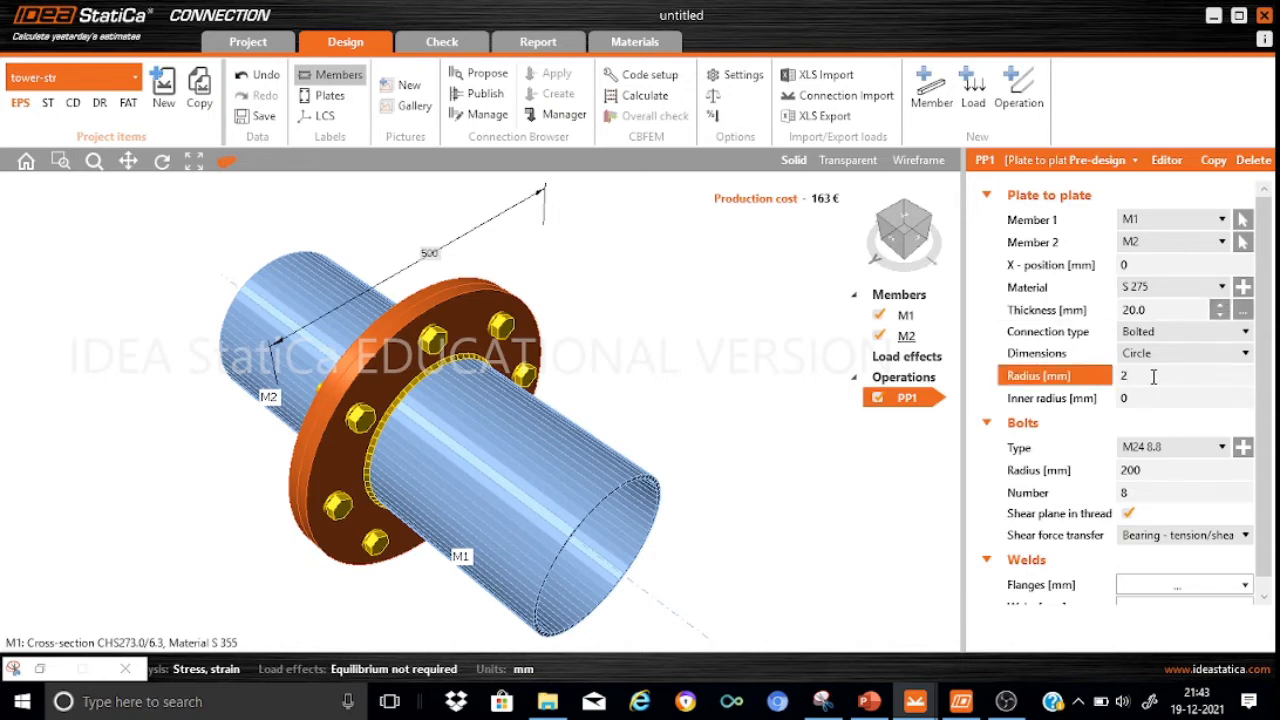
{"action": "type", "text": "40"}
{"action": "left_click", "coordinate": [1157, 398]}
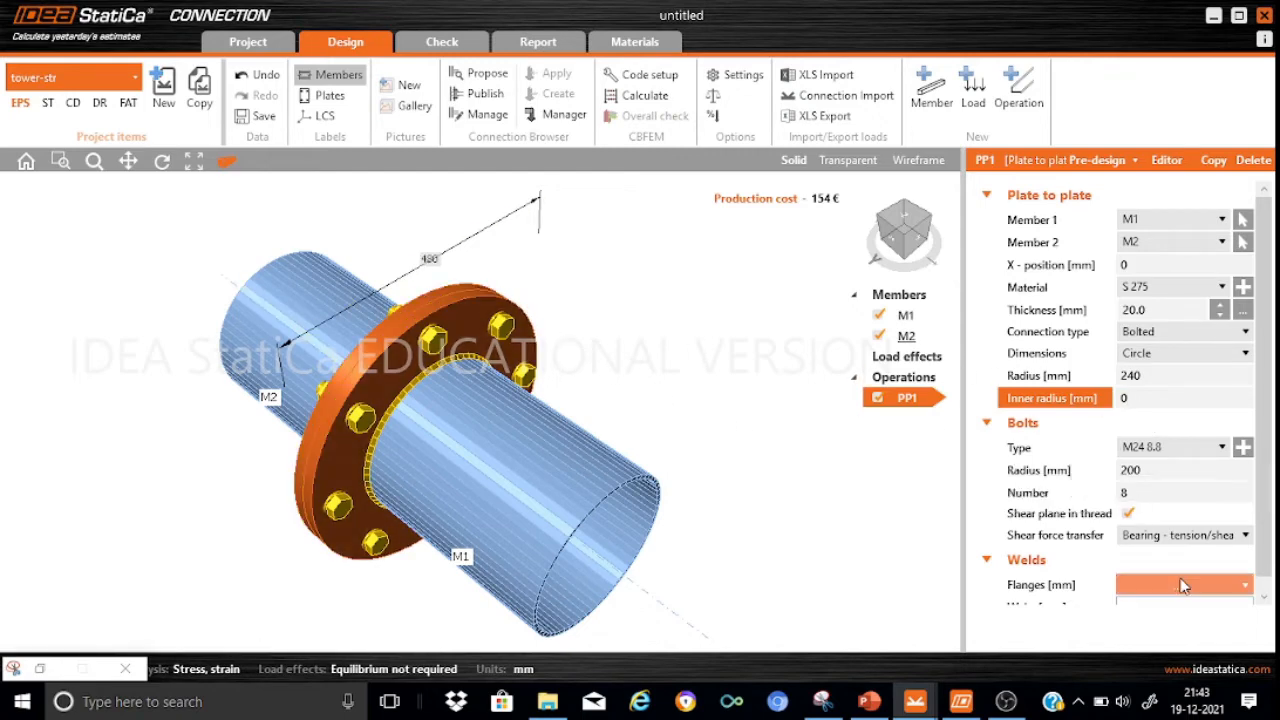
Set the radius of the bolt circle on the connecting plates to 190 mm
{"action": "left_click", "coordinate": [1152, 471]}
{"action": "key", "text": "BackSpace"}
{"action": "key", "text": "BackSpace"}
{"action": "key", "text": "BackSpace"}
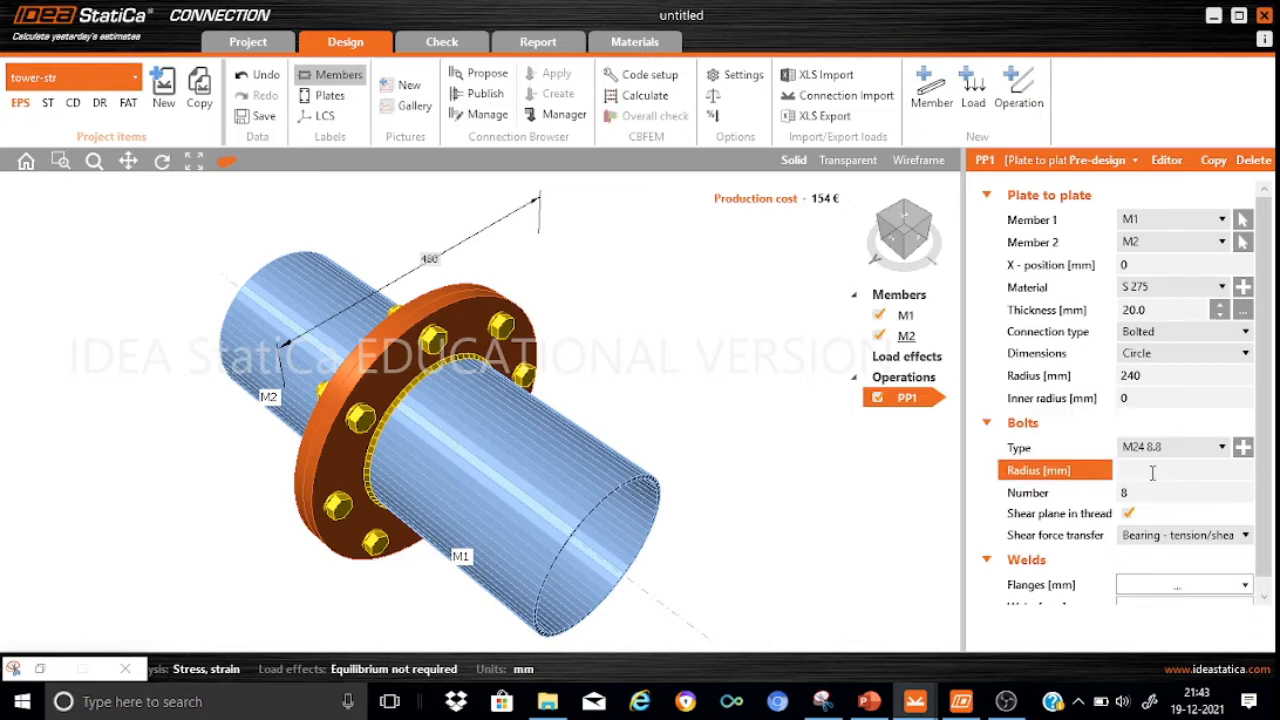
{"action": "type", "text": "190"}
{"action": "left_click", "coordinate": [1159, 494]}
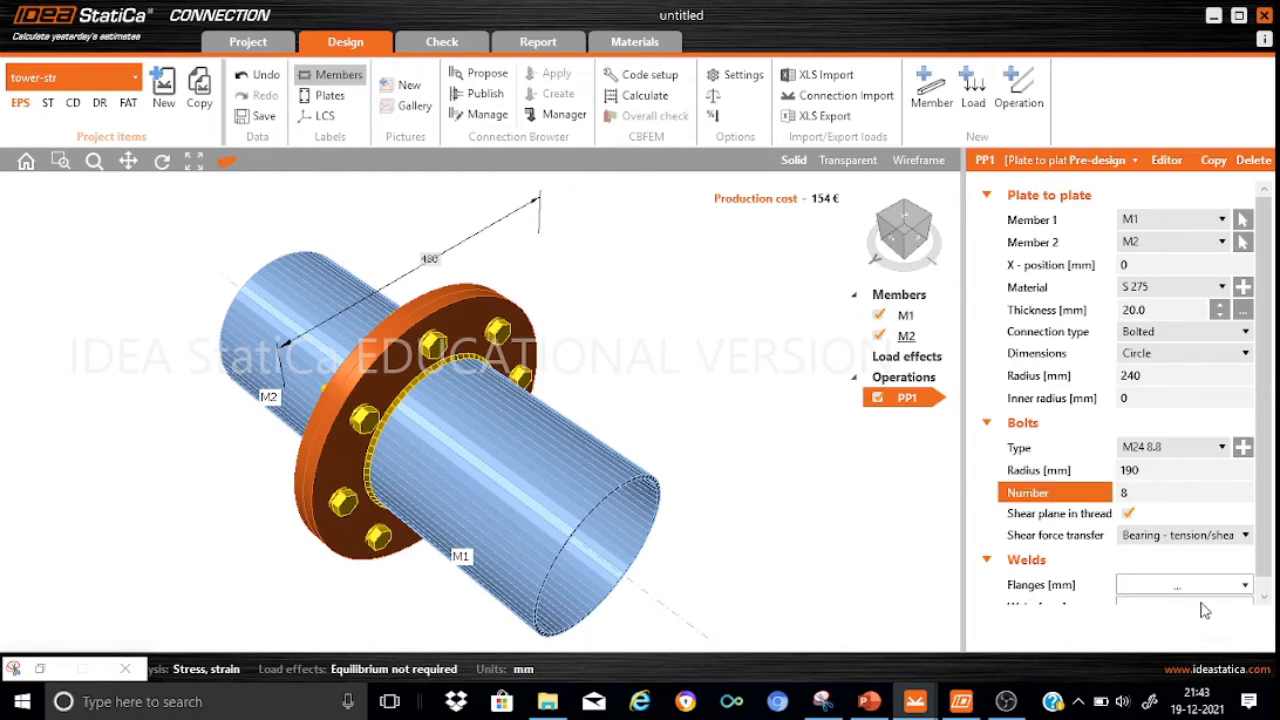
Set the web welds of the plate-to-plate operation to 6 mm with S 275 weld material
{"action": "left_click", "coordinate": [1264, 596]}
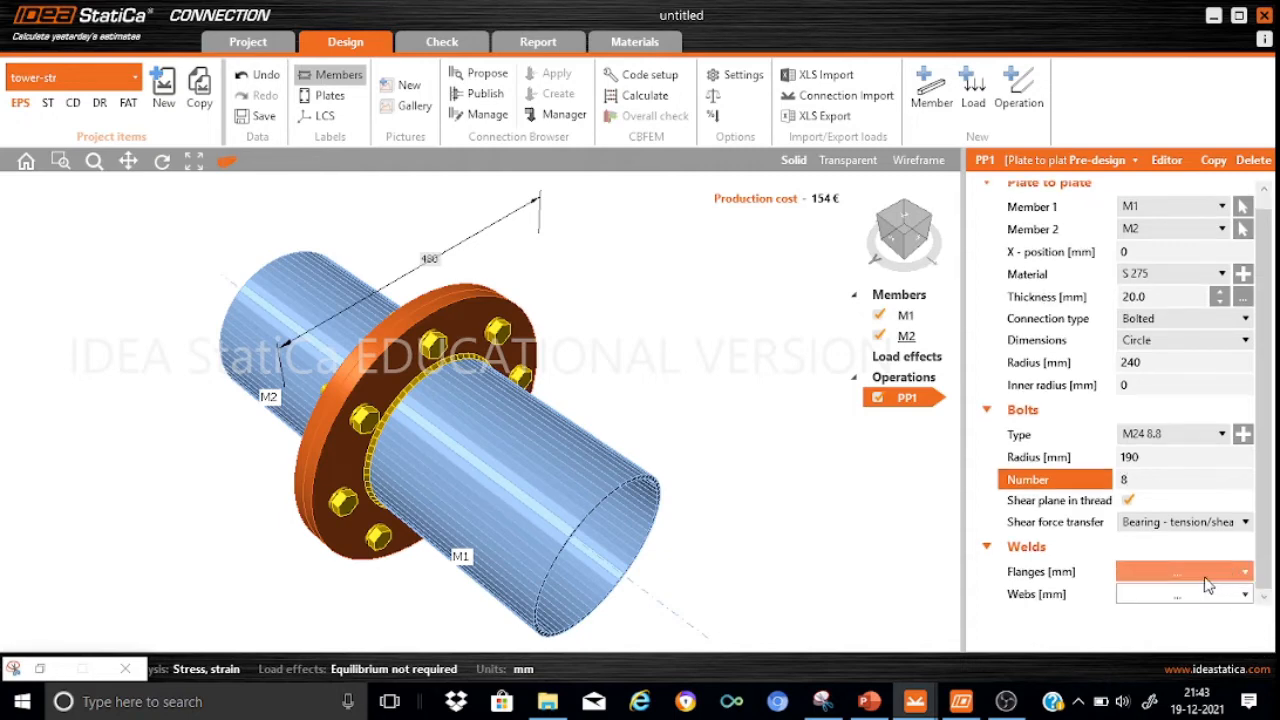
{"action": "left_click", "coordinate": [1147, 604]}
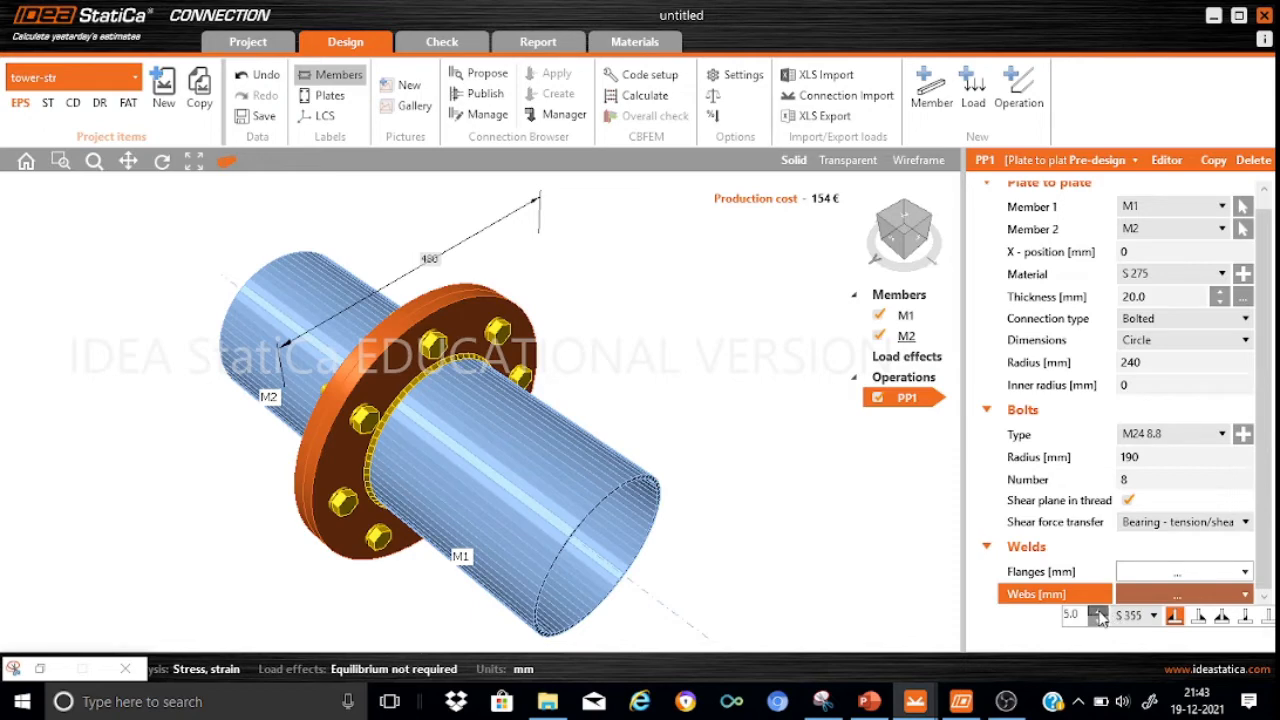
{"action": "left_click", "coordinate": [1098, 612]}
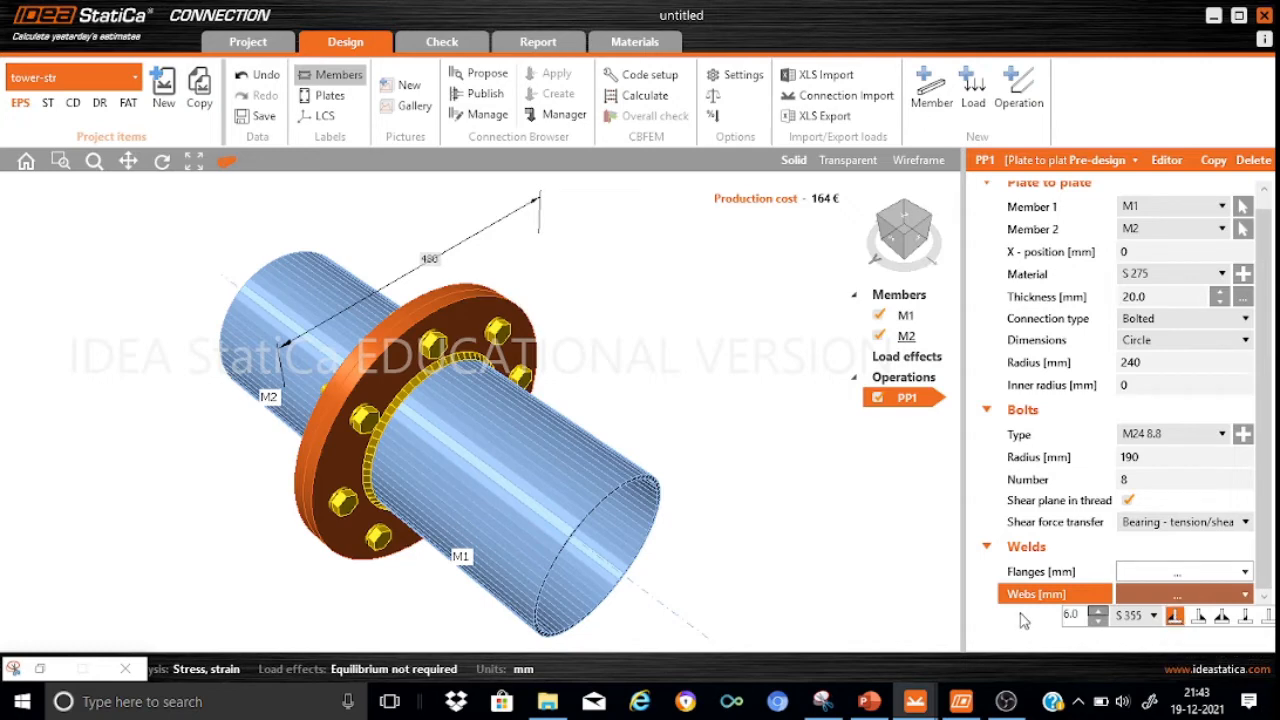
{"action": "left_click", "coordinate": [1154, 616]}
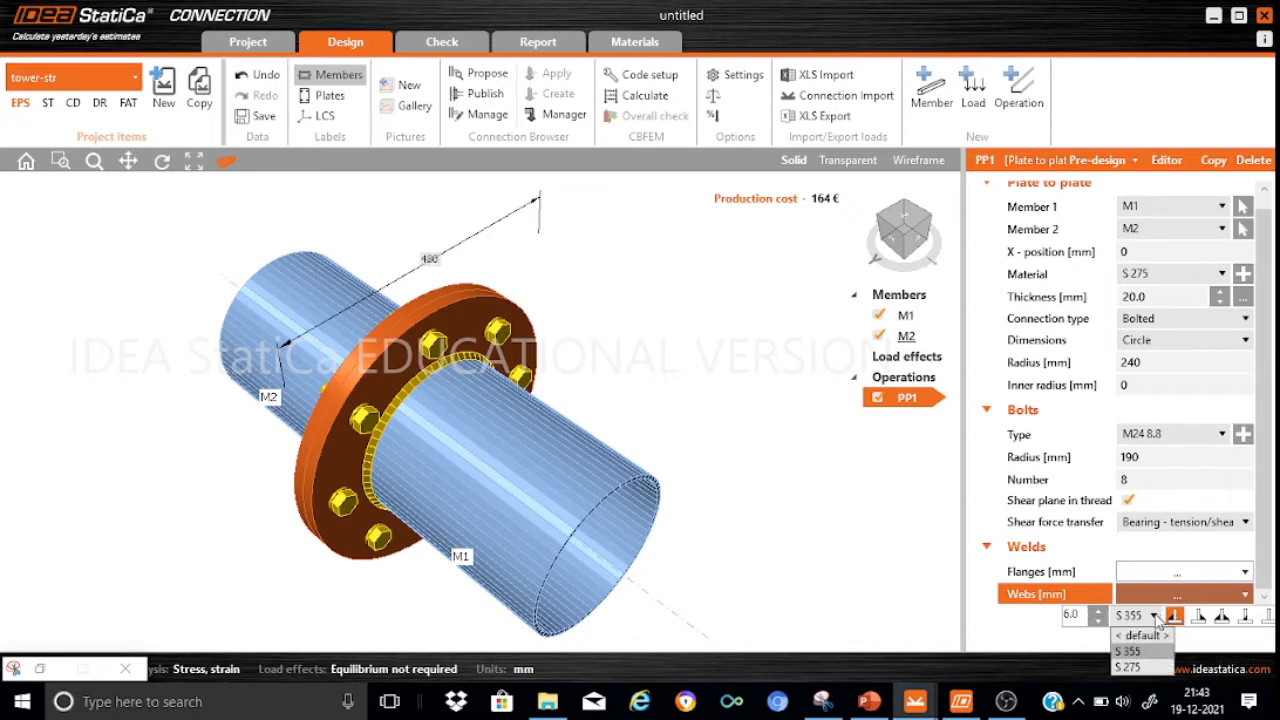
{"action": "left_click", "coordinate": [1130, 668]}
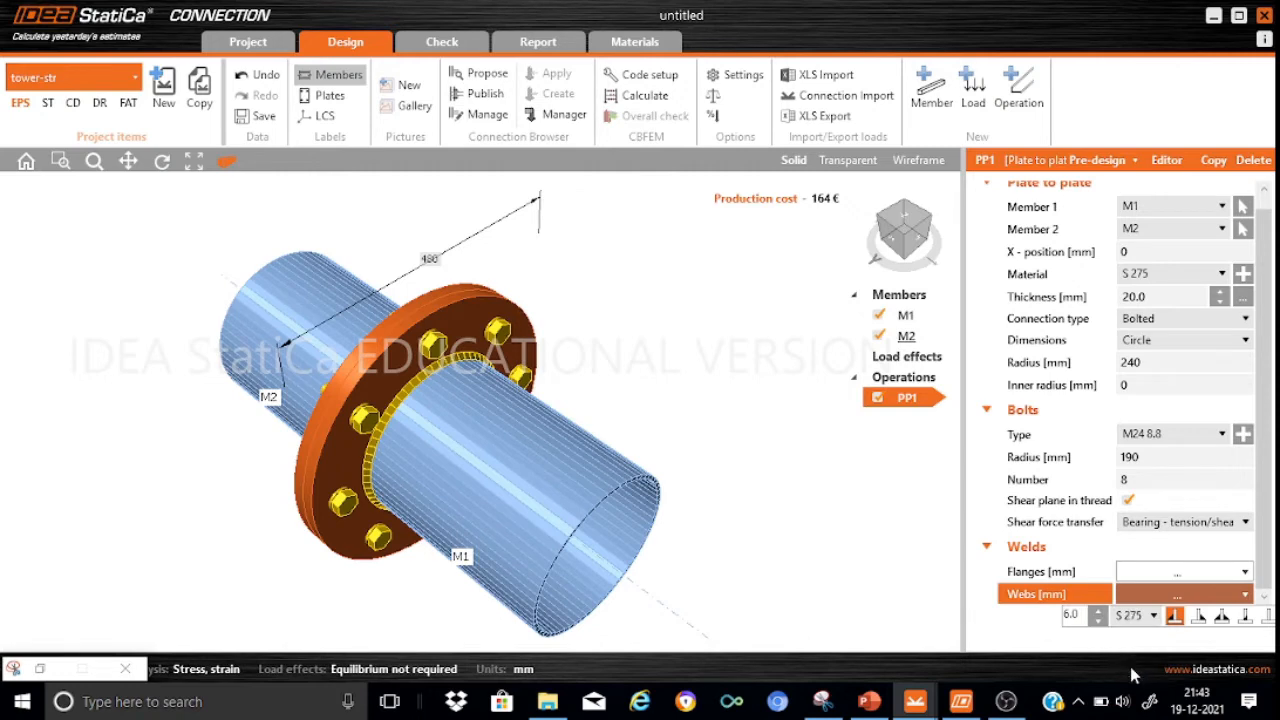
{"action": "left_click", "coordinate": [1005, 635]}
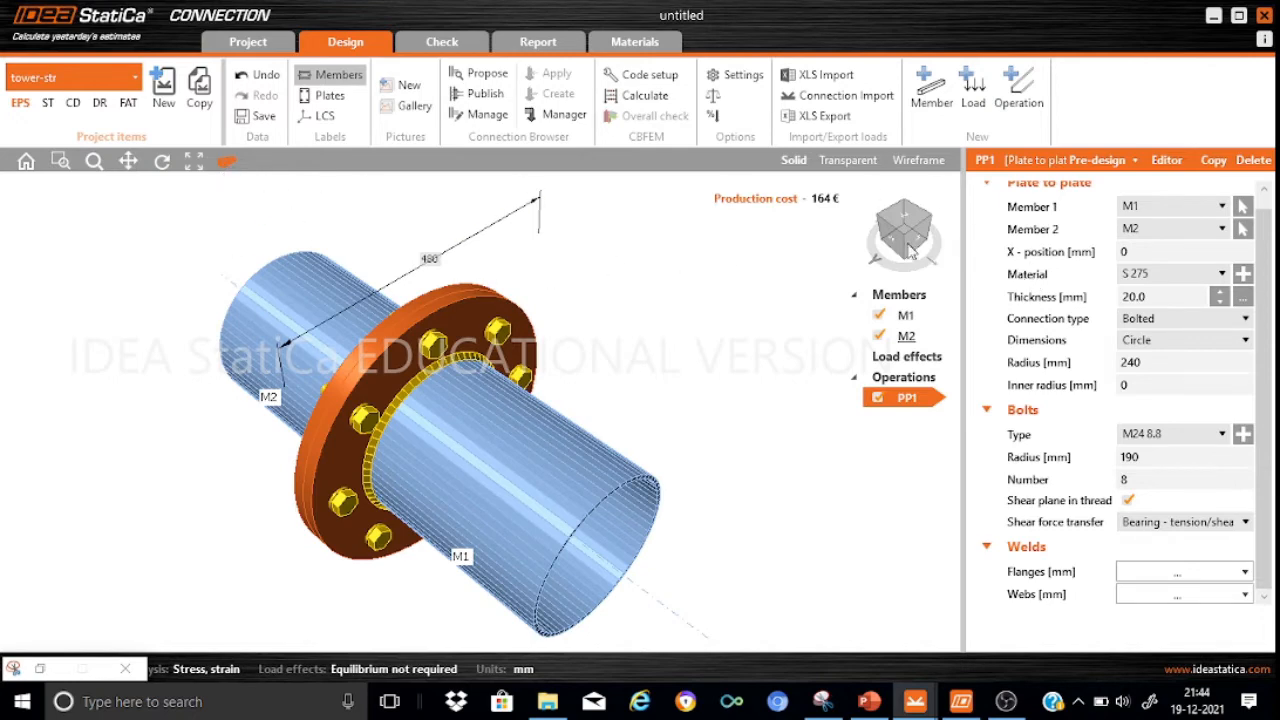
Add a load effect with an axial force N of 750 kN at the end of member M1
{"action": "mouse_move", "coordinate": [902, 240]}
{"action": "left_mouse_down"}
{"action": "mouse_move", "coordinate": [927, 243]}
{"action": "mouse_move", "coordinate": [899, 204]}
{"action": "mouse_move", "coordinate": [866, 219]}
{"action": "mouse_move", "coordinate": [879, 220]}
{"action": "mouse_move", "coordinate": [771, 213]}
{"action": "mouse_move", "coordinate": [940, 220]}
{"action": "mouse_move", "coordinate": [913, 220]}
{"action": "left_mouse_up"}
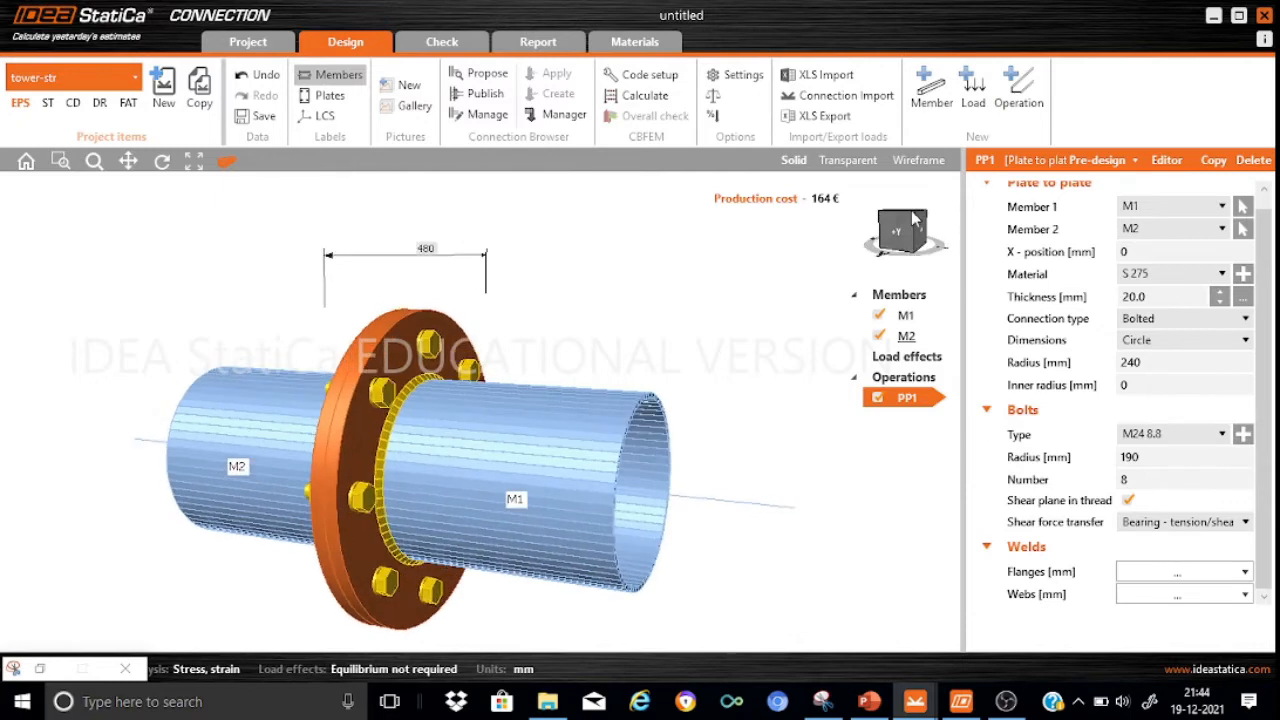
{"action": "left_click", "coordinate": [866, 359]}
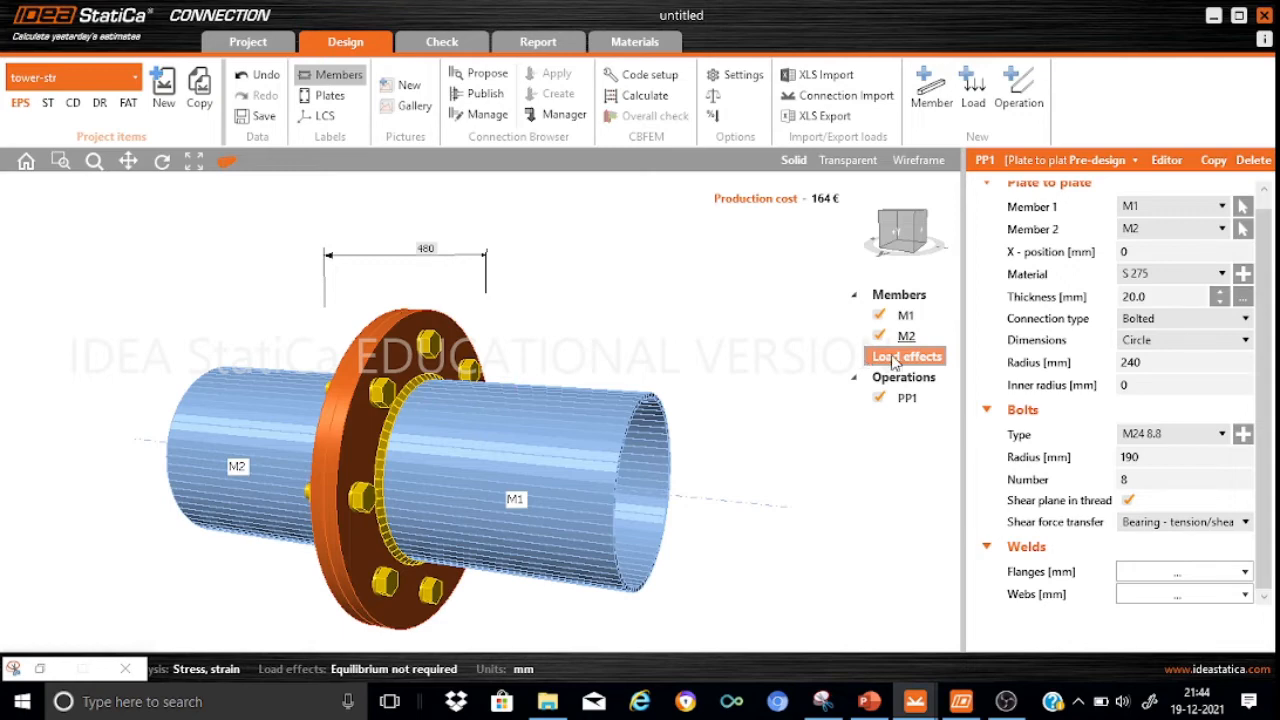
{"action": "left_click", "coordinate": [1020, 92]}
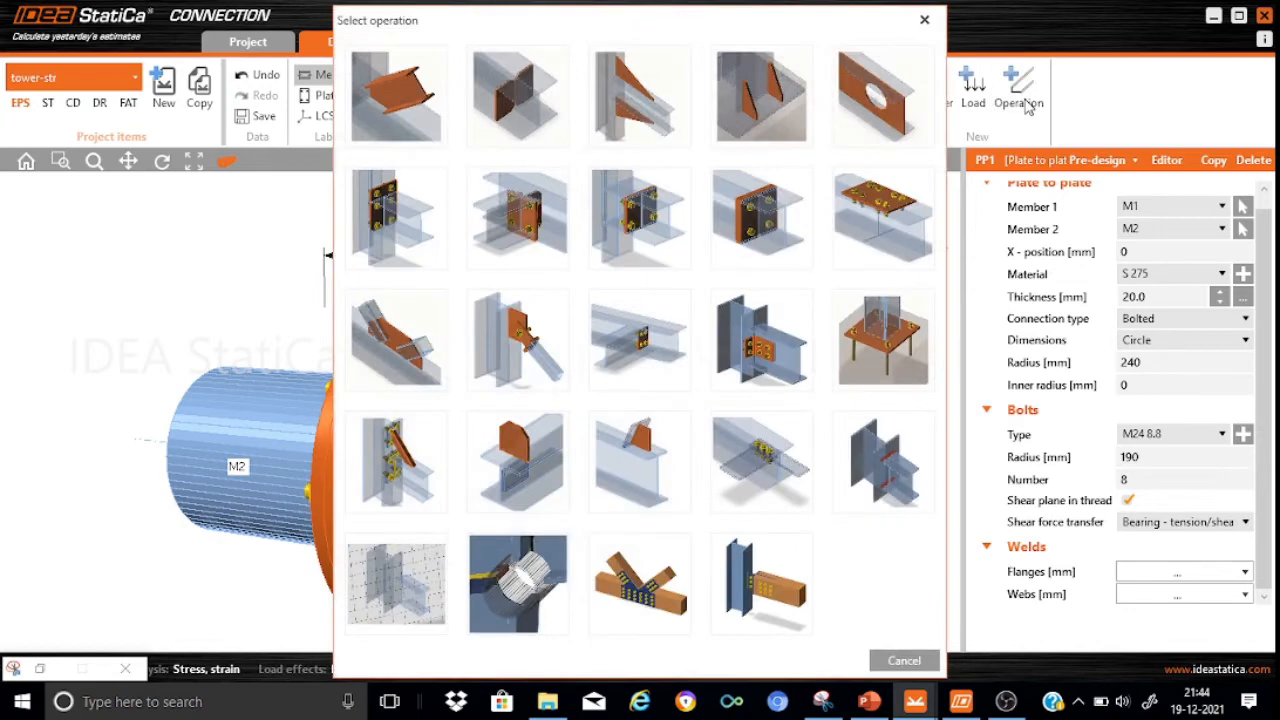
{"action": "left_click", "coordinate": [926, 19]}
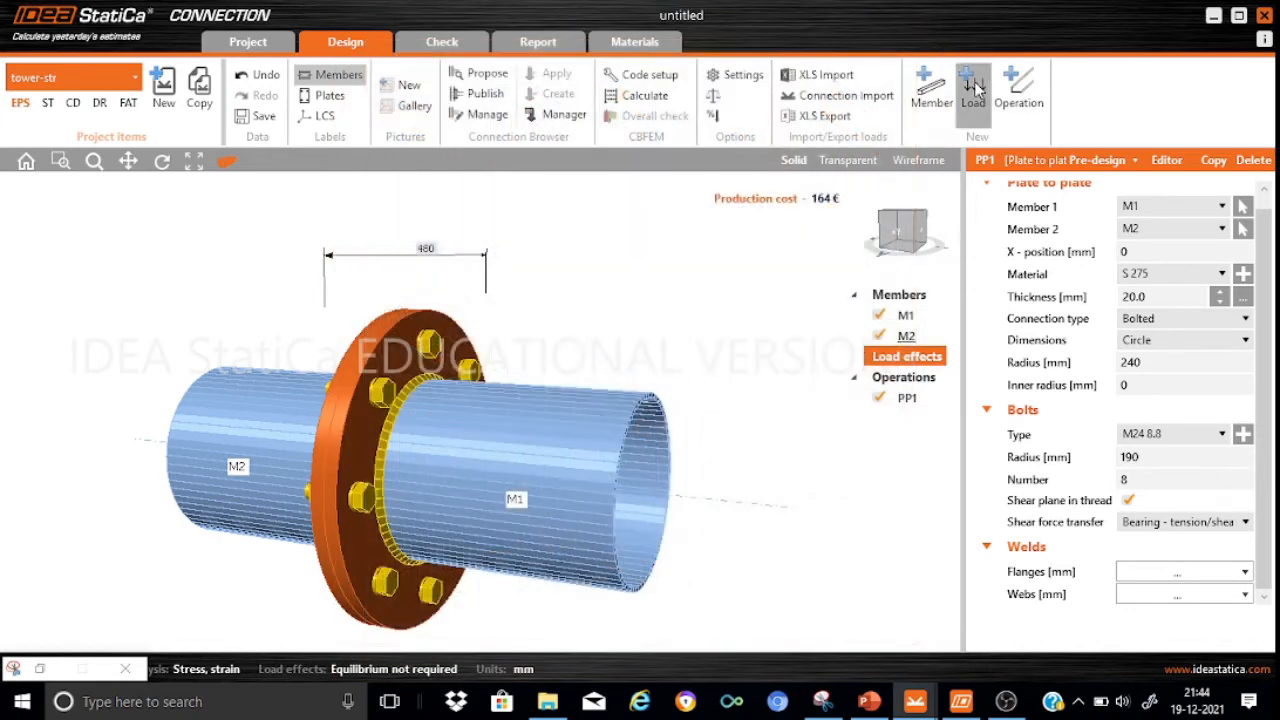
{"action": "left_click", "coordinate": [973, 88]}
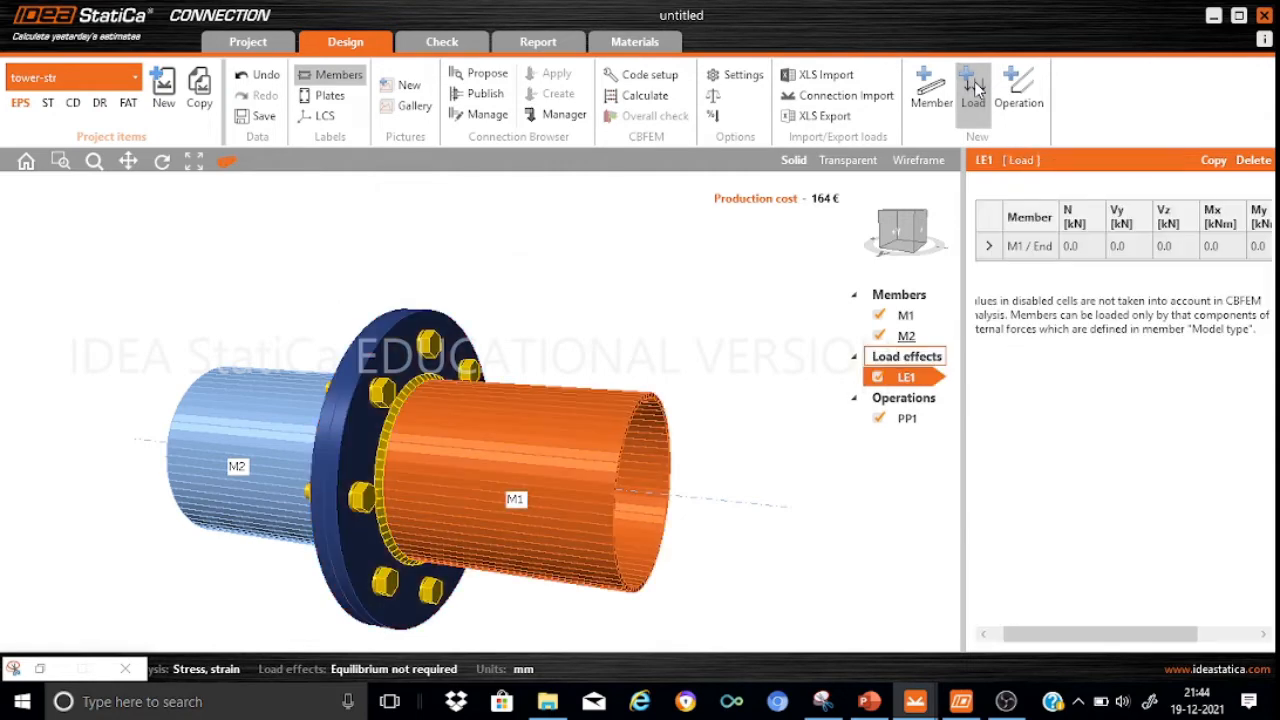
{"action": "left_click", "coordinate": [1085, 245]}
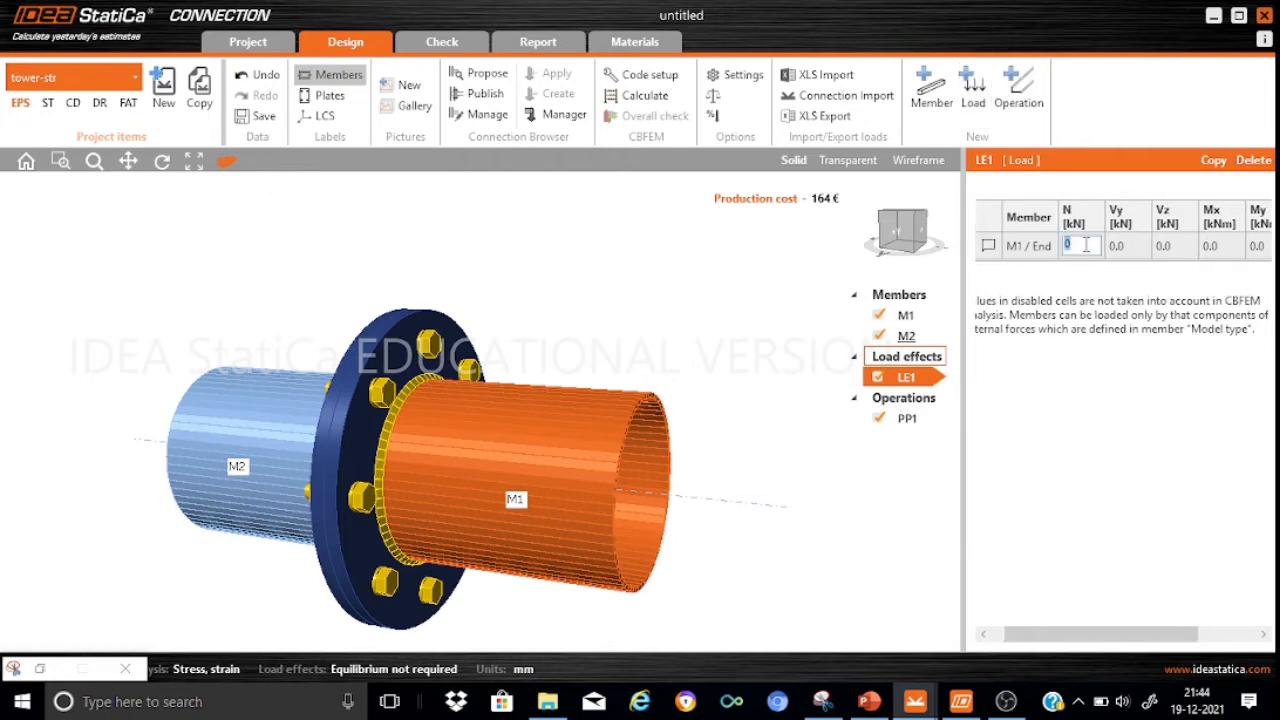
{"action": "type", "text": "750"}
{"action": "left_click", "coordinate": [1124, 248]}
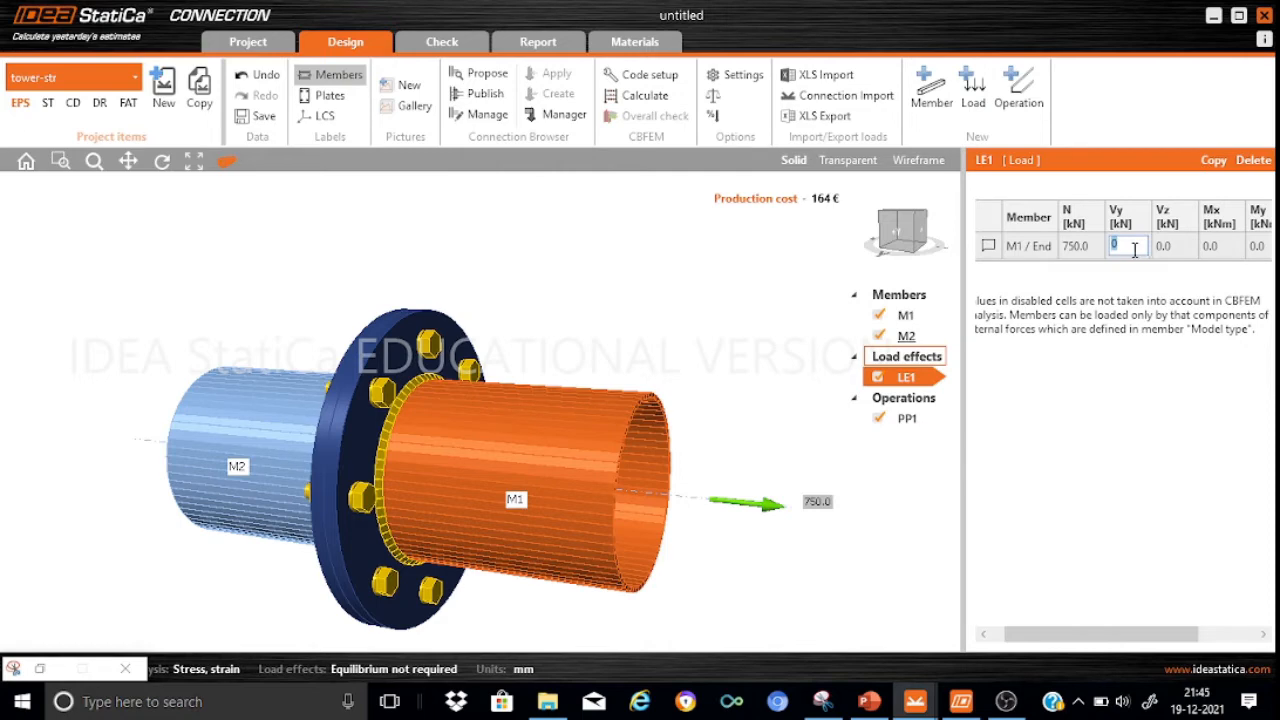
{"action": "key", "text": "Return"}
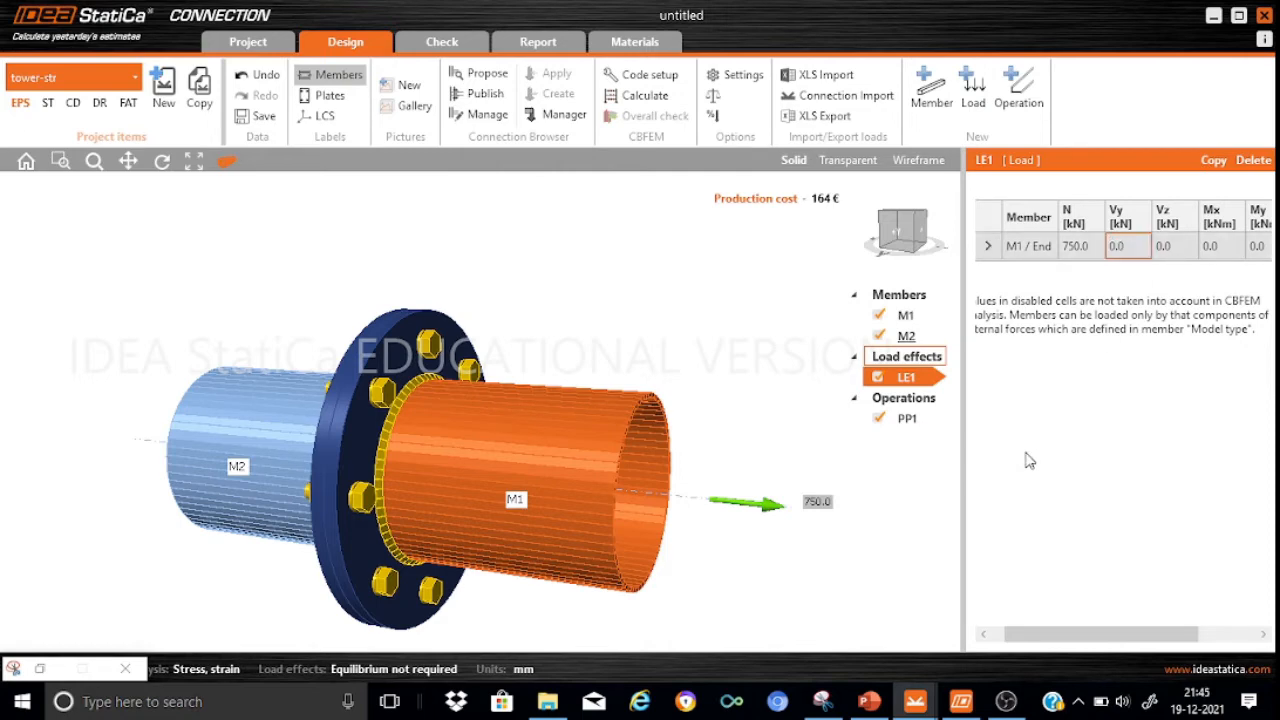
Run the stress-strain calculation of the connection and open its detailed check results
{"action": "left_click", "coordinate": [631, 100]}
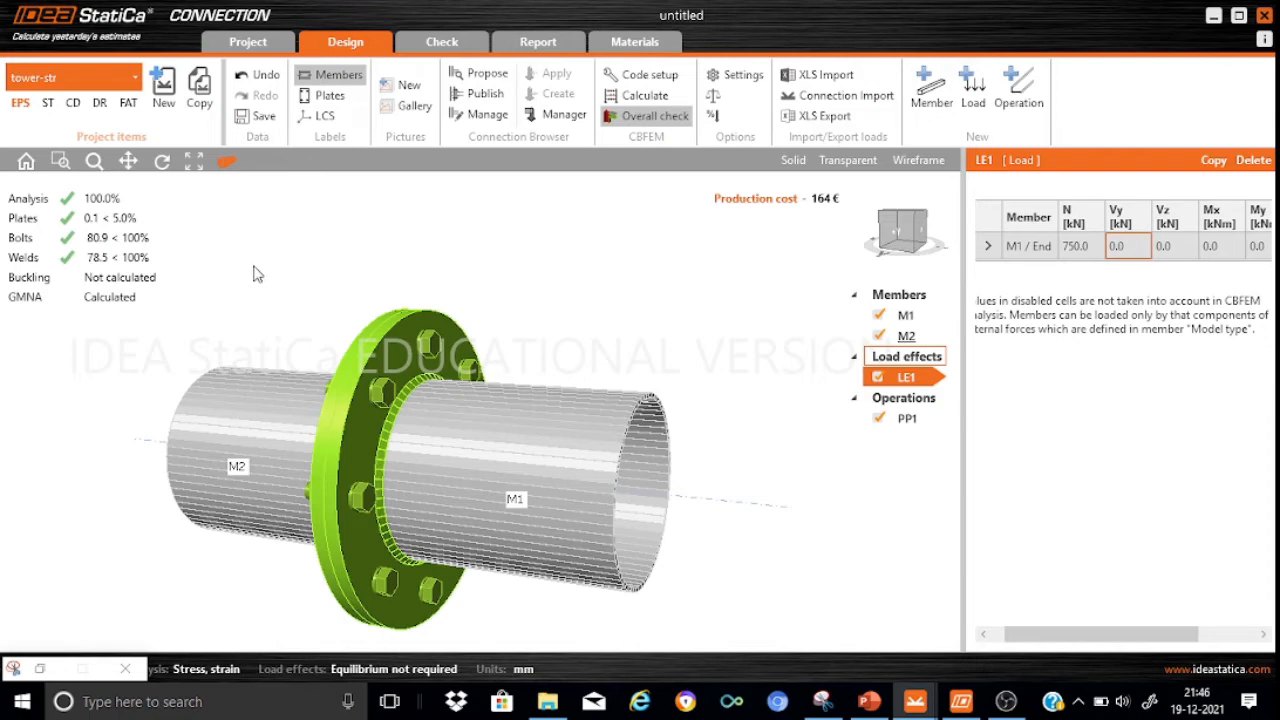
{"action": "left_click", "coordinate": [461, 45]}
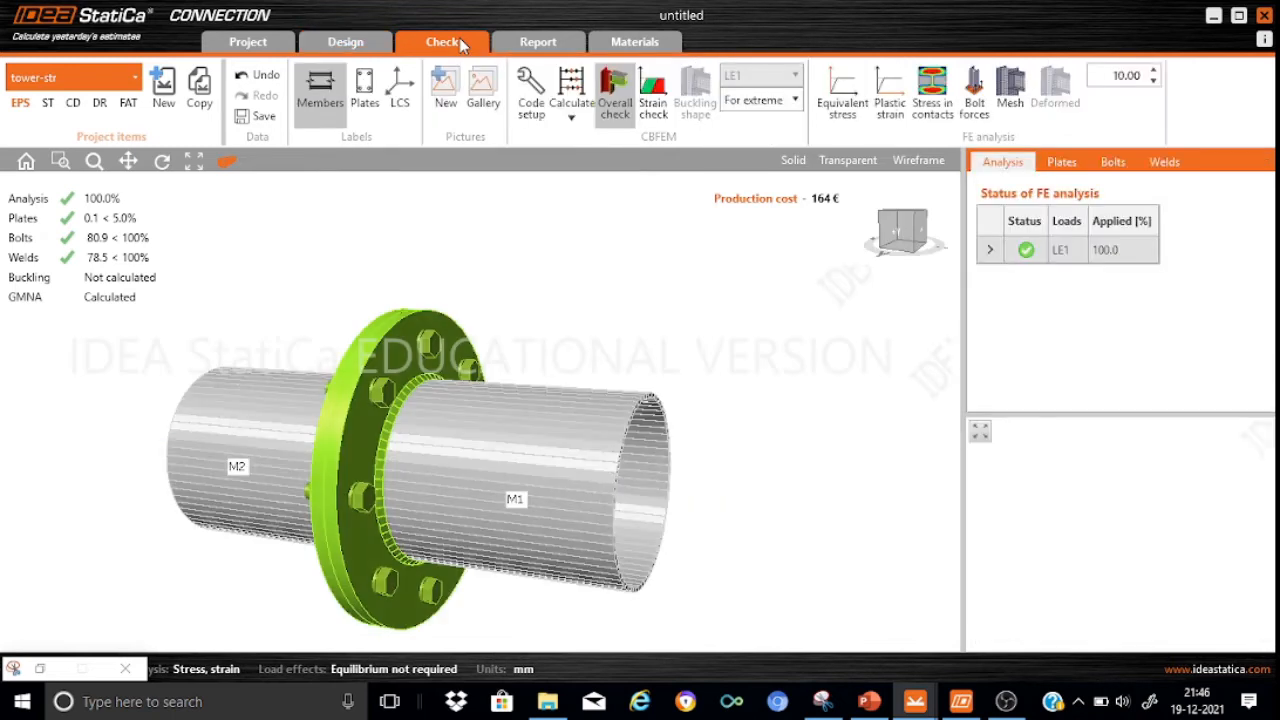
Display the plastic strain on the connection together with the finite element mesh and examine the plate around the bolts
{"action": "left_click", "coordinate": [892, 114]}
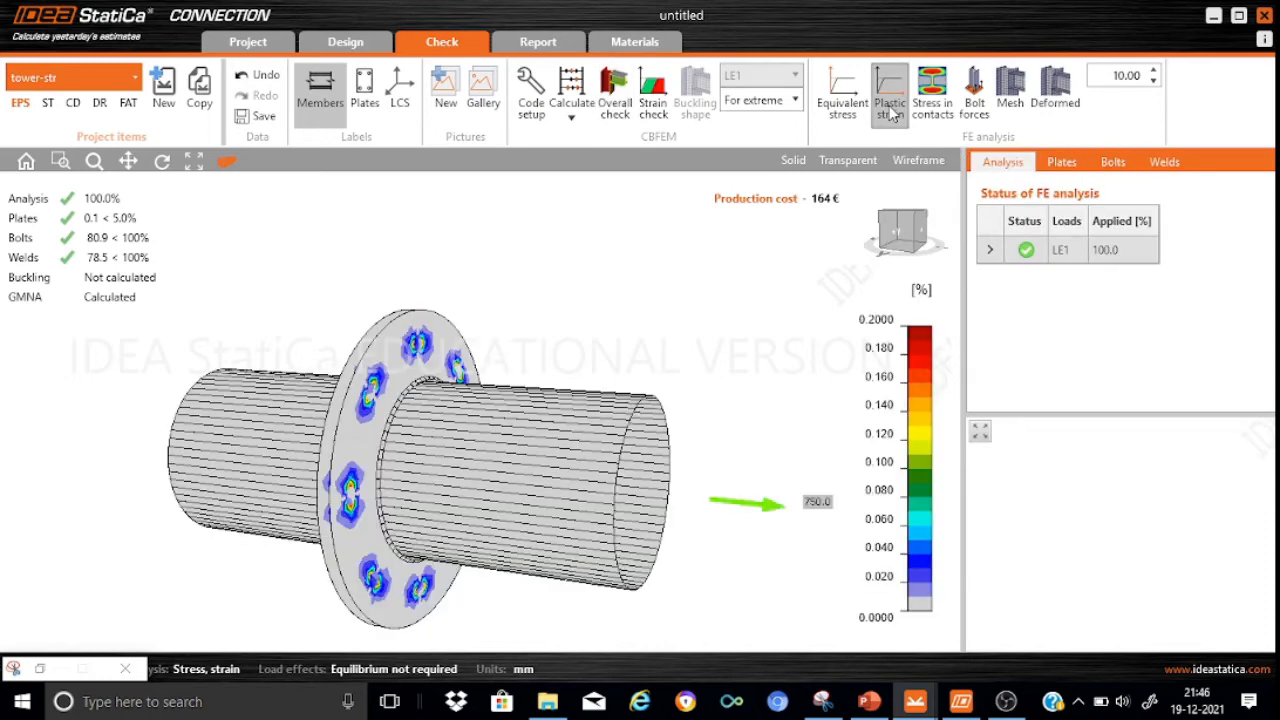
{"action": "left_click", "coordinate": [1000, 85]}
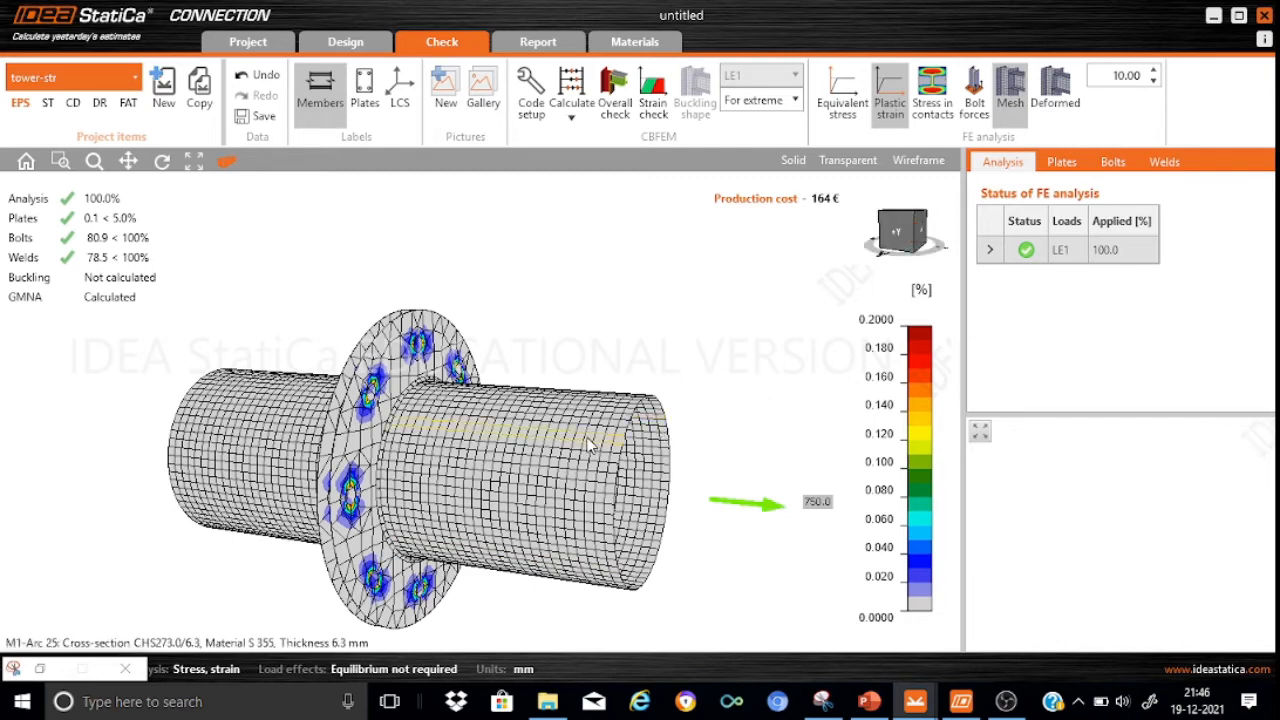
{"action": "mouse_move", "coordinate": [912, 220]}
{"action": "left_mouse_down"}
{"action": "mouse_move", "coordinate": [912, 238]}
{"action": "mouse_move", "coordinate": [872, 222]}
{"action": "mouse_move", "coordinate": [870, 193]}
{"action": "mouse_move", "coordinate": [876, 224]}
{"action": "mouse_move", "coordinate": [891, 217]}
{"action": "left_mouse_up"}
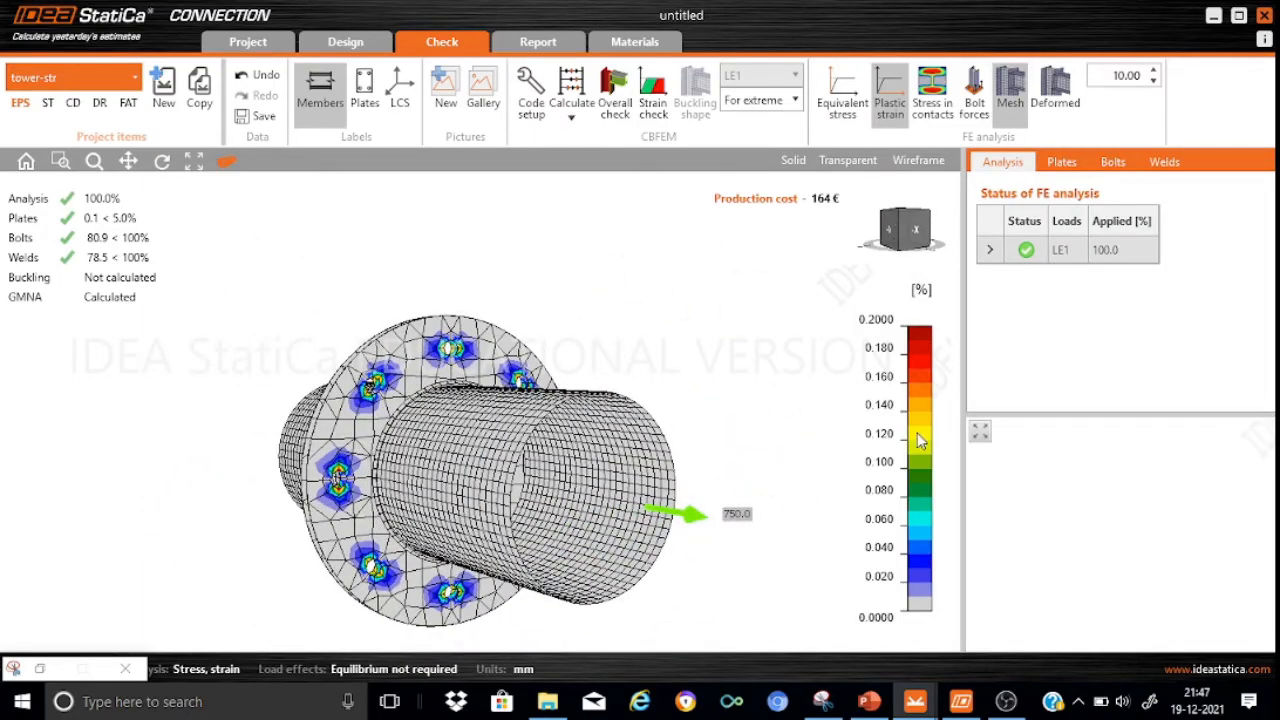
{"action": "mouse_move", "coordinate": [920, 575]}
Display the equivalent stress on the meshed connection together with the bolt forces and inspect them from several angles
{"action": "left_click", "coordinate": [848, 118]}
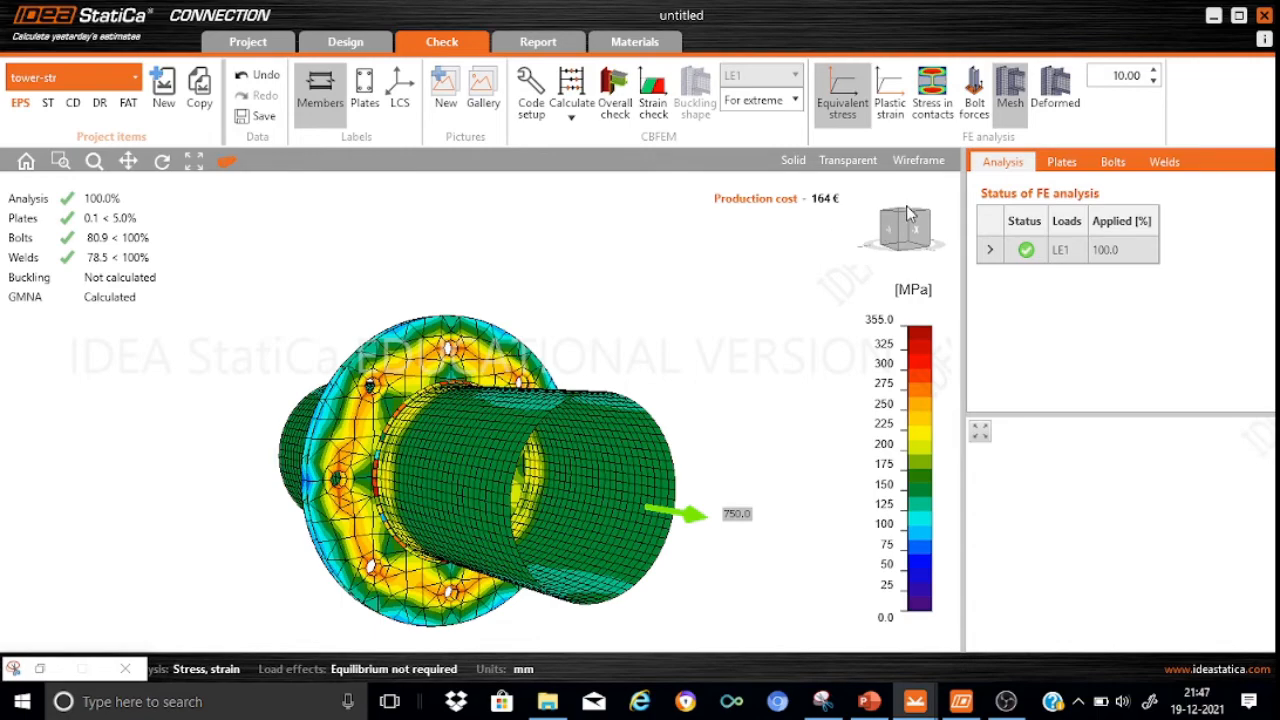
{"action": "left_click_drag", "start_coordinate": [907, 218], "coordinate": [936, 226]}
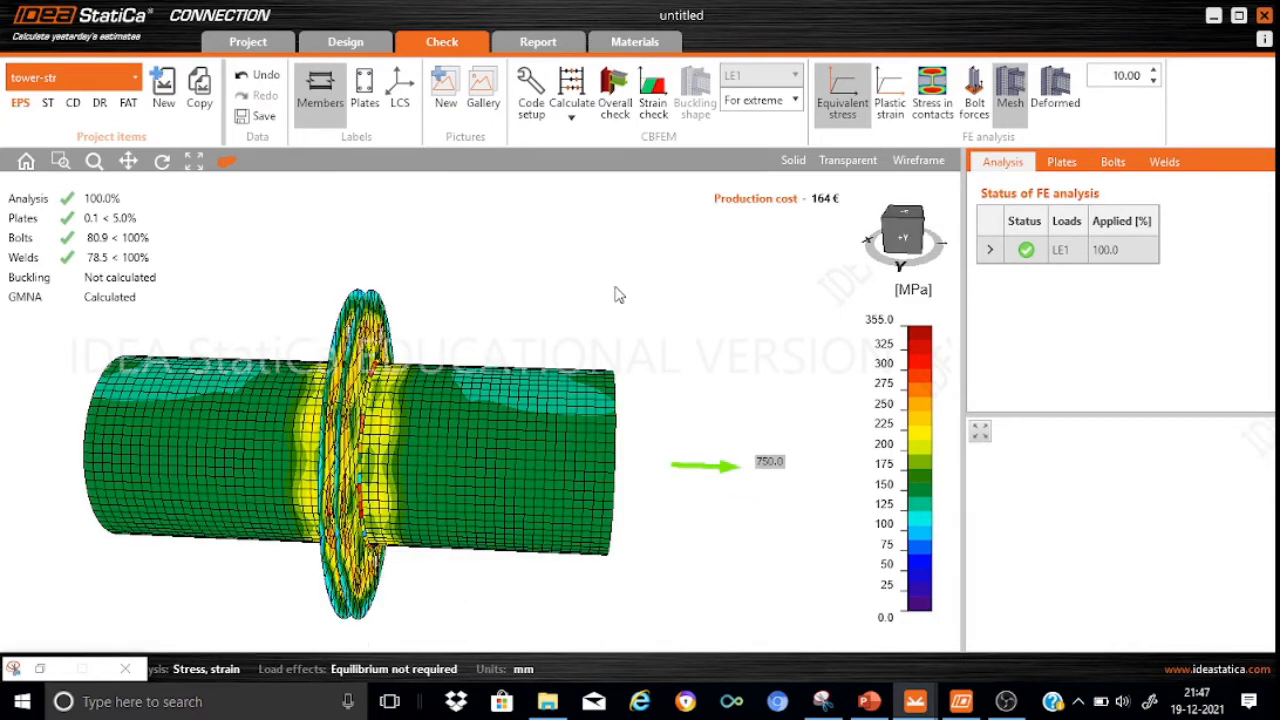
{"action": "left_click", "coordinate": [975, 110]}
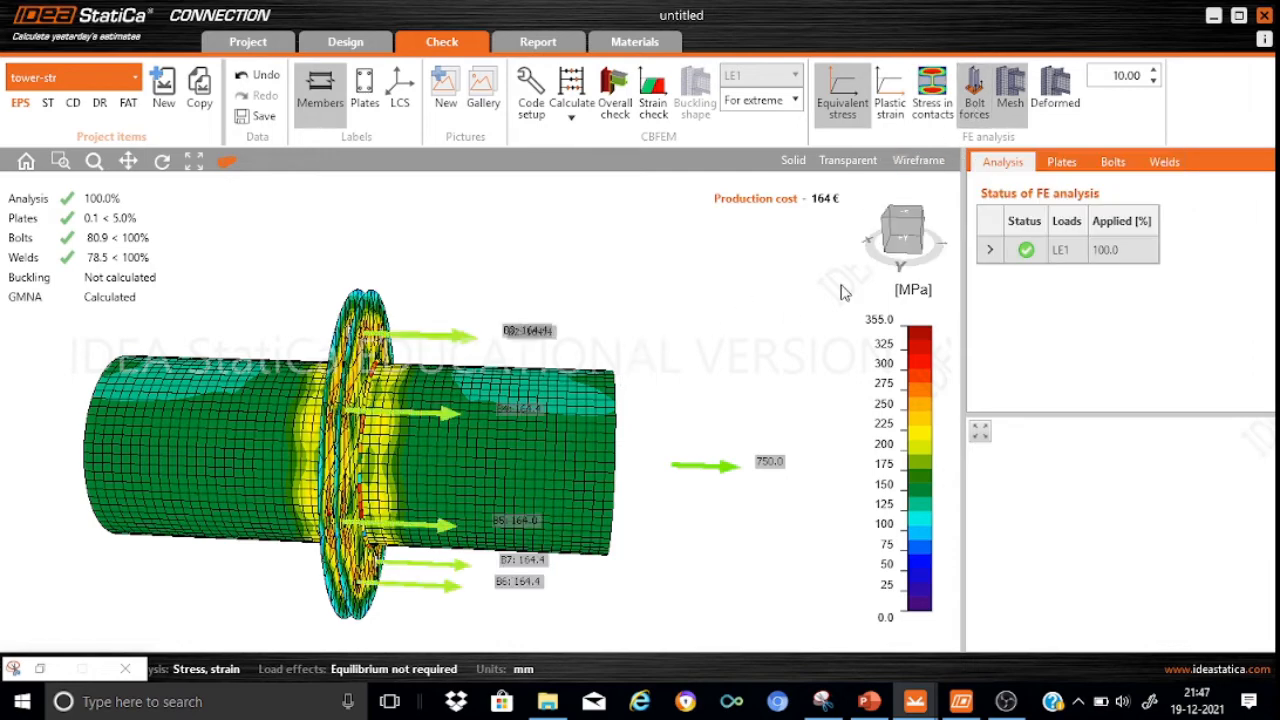
{"action": "left_click_drag", "start_coordinate": [907, 226], "coordinate": [940, 230]}
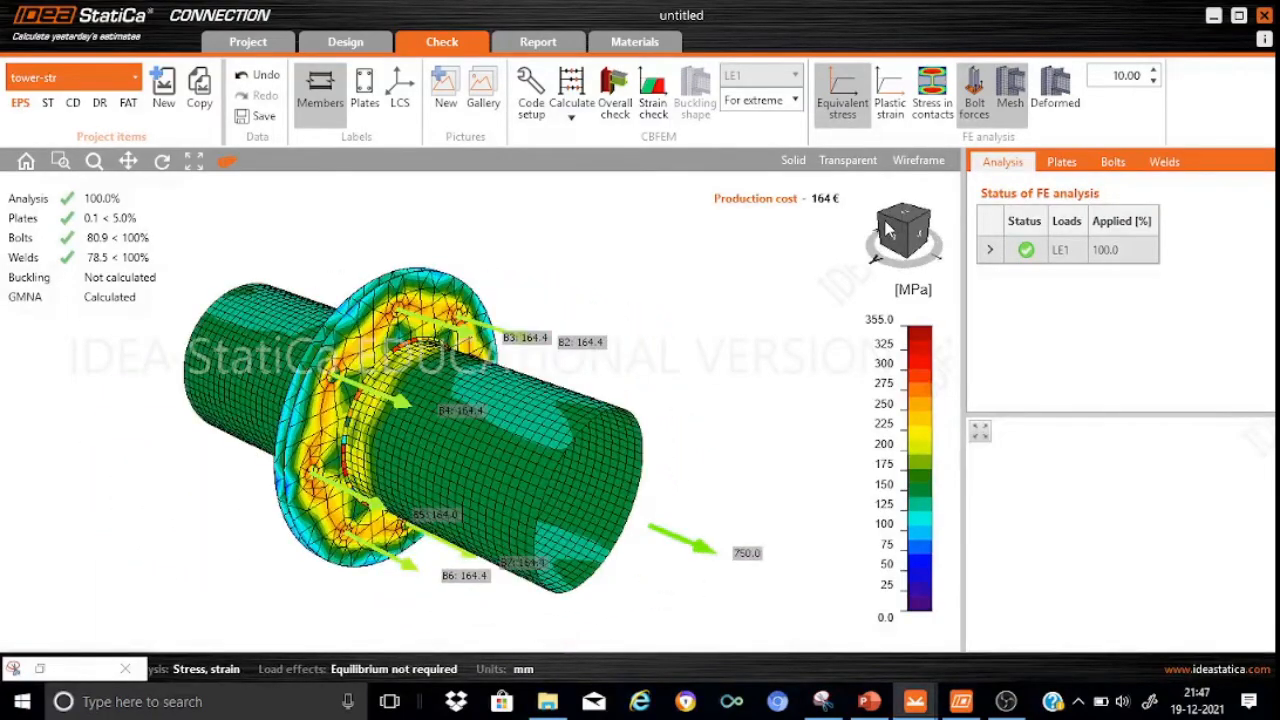
Review the bolt check table for tension forces, bearing resistance and utilisation of each bolt
{"action": "left_click", "coordinate": [1113, 162]}
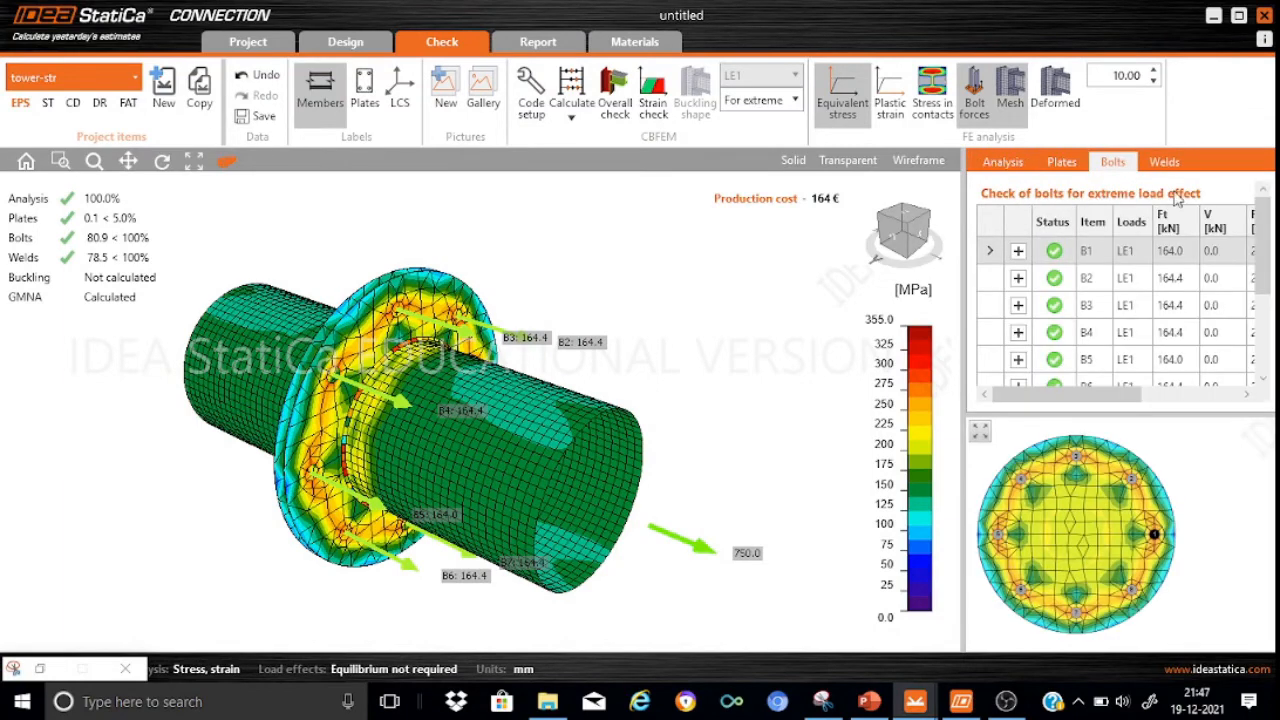
{"action": "left_click_drag", "start_coordinate": [1086, 396], "coordinate": [1183, 396]}
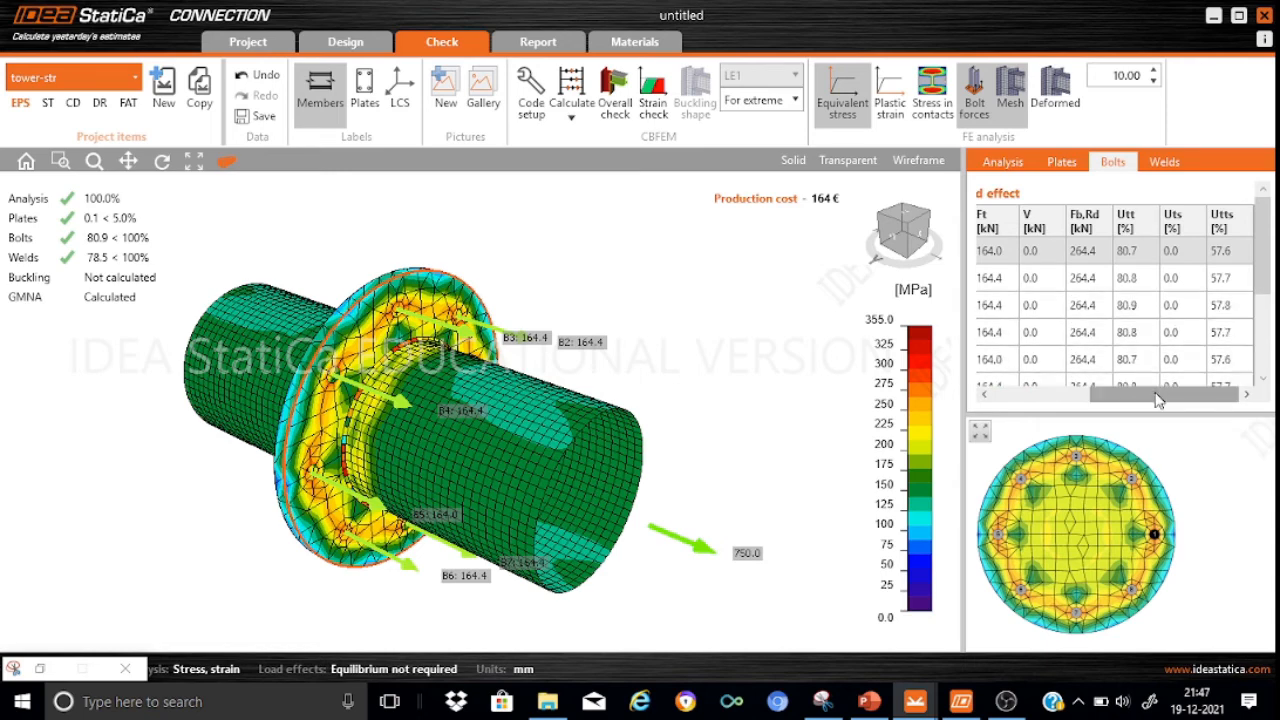
{"action": "left_click_drag", "start_coordinate": [1156, 396], "coordinate": [1129, 401]}
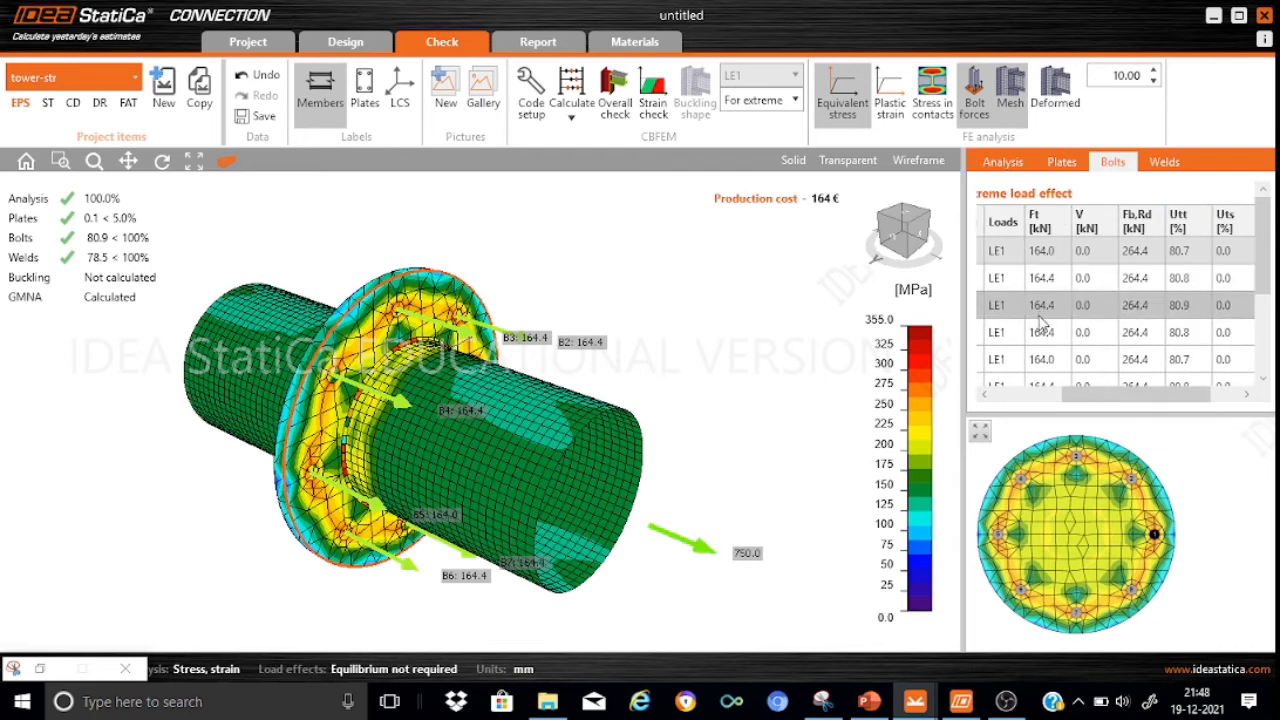
{"action": "mouse_move", "coordinate": [1264, 262]}
{"action": "left_mouse_down"}
{"action": "mouse_move", "coordinate": [1268, 312]}
{"action": "mouse_move", "coordinate": [1266, 266]}
{"action": "left_mouse_up"}
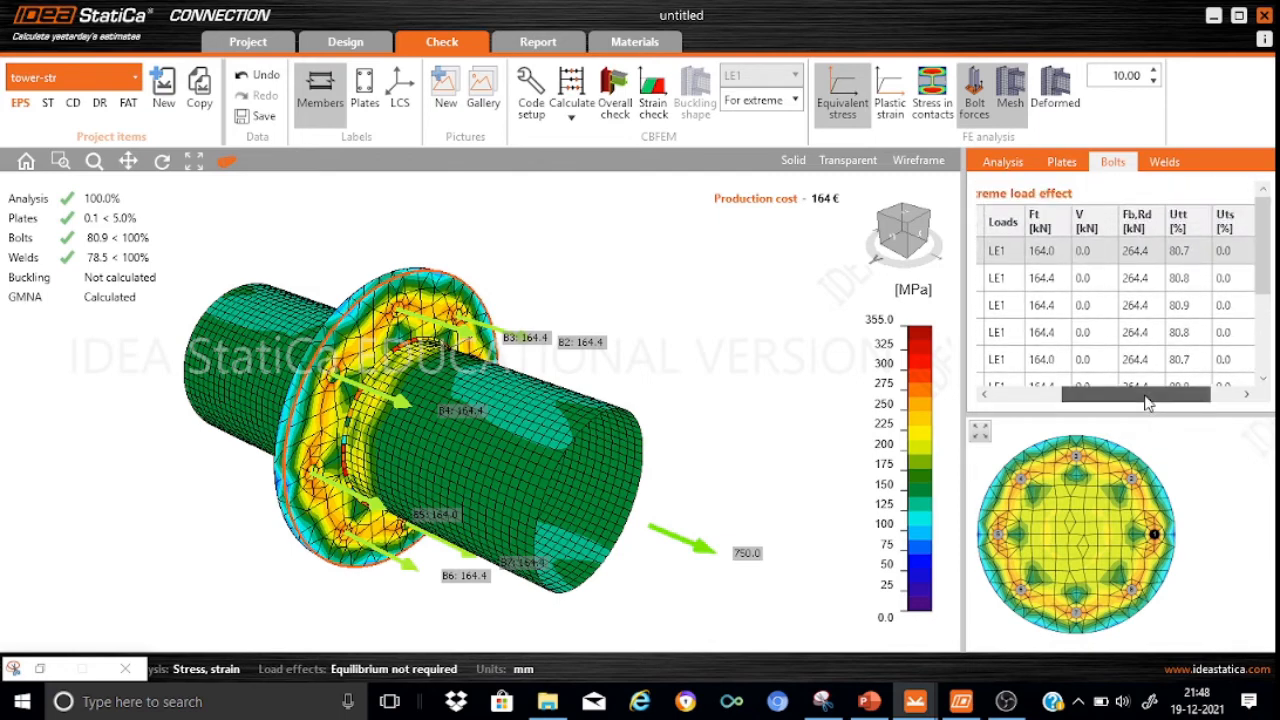
{"action": "left_click_drag", "start_coordinate": [1169, 397], "coordinate": [1222, 389]}
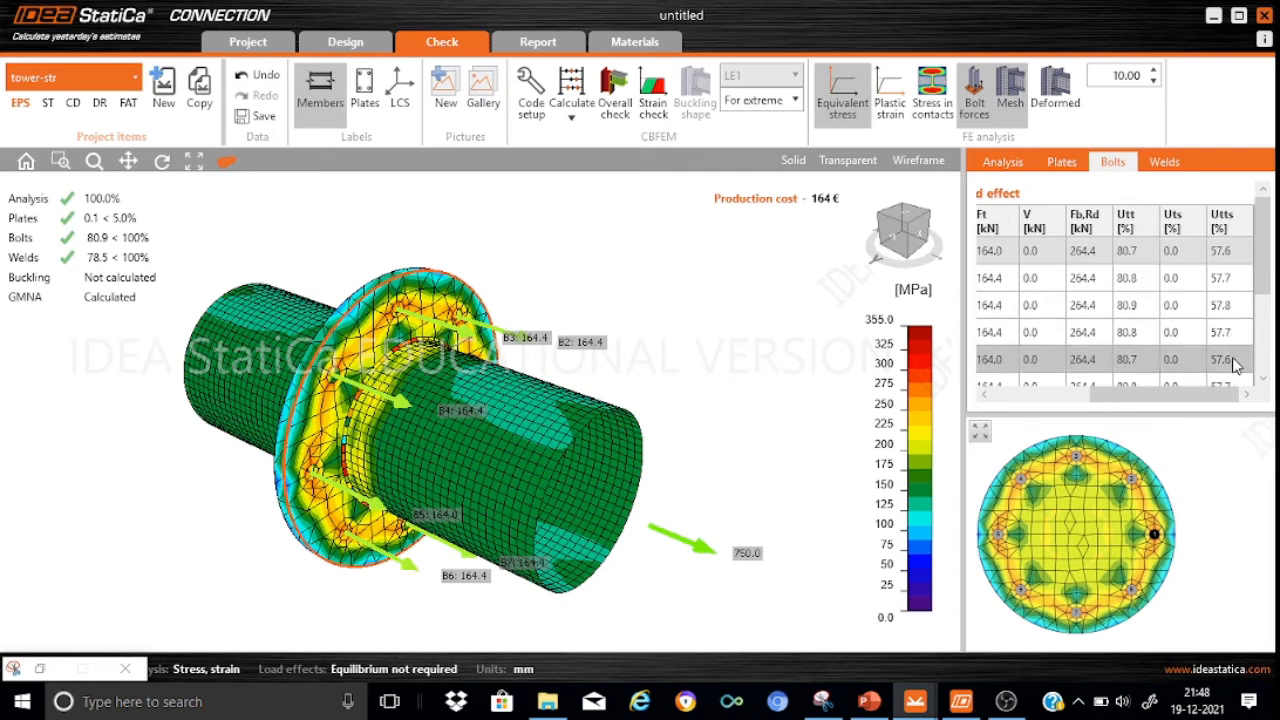
{"action": "mouse_move", "coordinate": [1268, 286]}
{"action": "left_mouse_down"}
{"action": "mouse_move", "coordinate": [1271, 327]}
{"action": "mouse_move", "coordinate": [1268, 284]}
{"action": "left_mouse_up"}
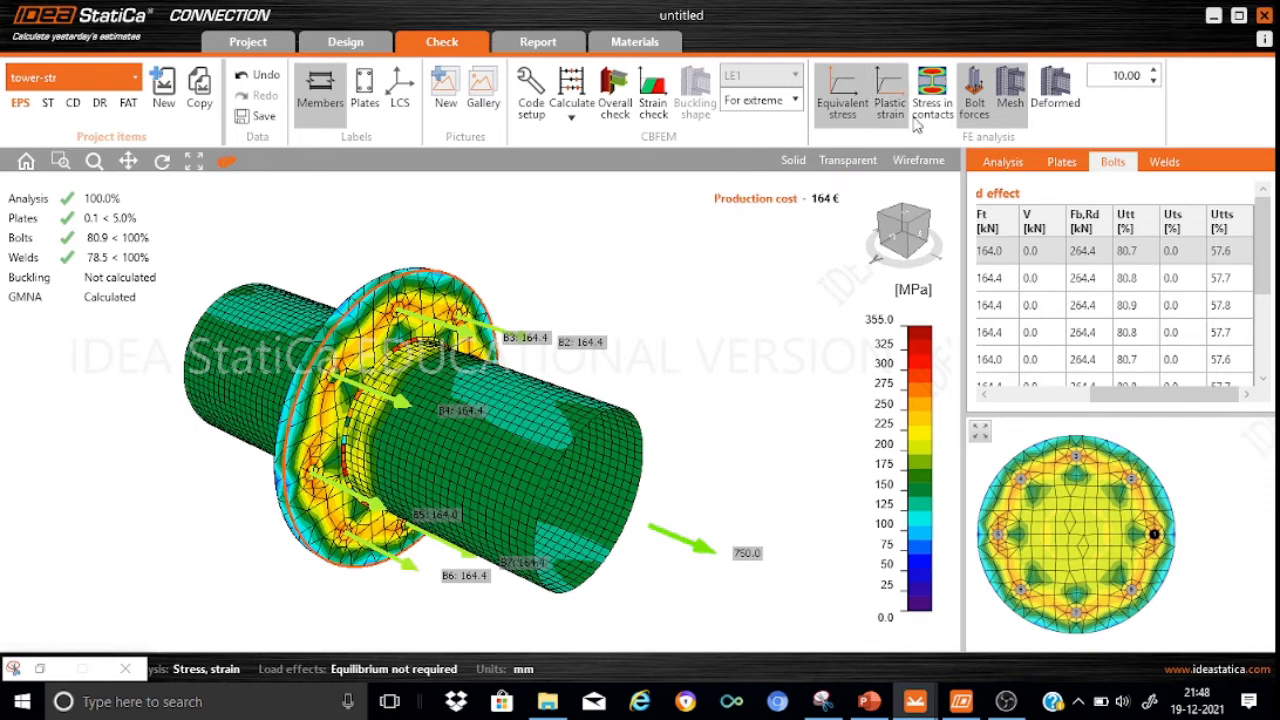
Display the stress in contacts between the connecting plates and inspect the plate face
{"action": "left_click", "coordinate": [932, 91]}
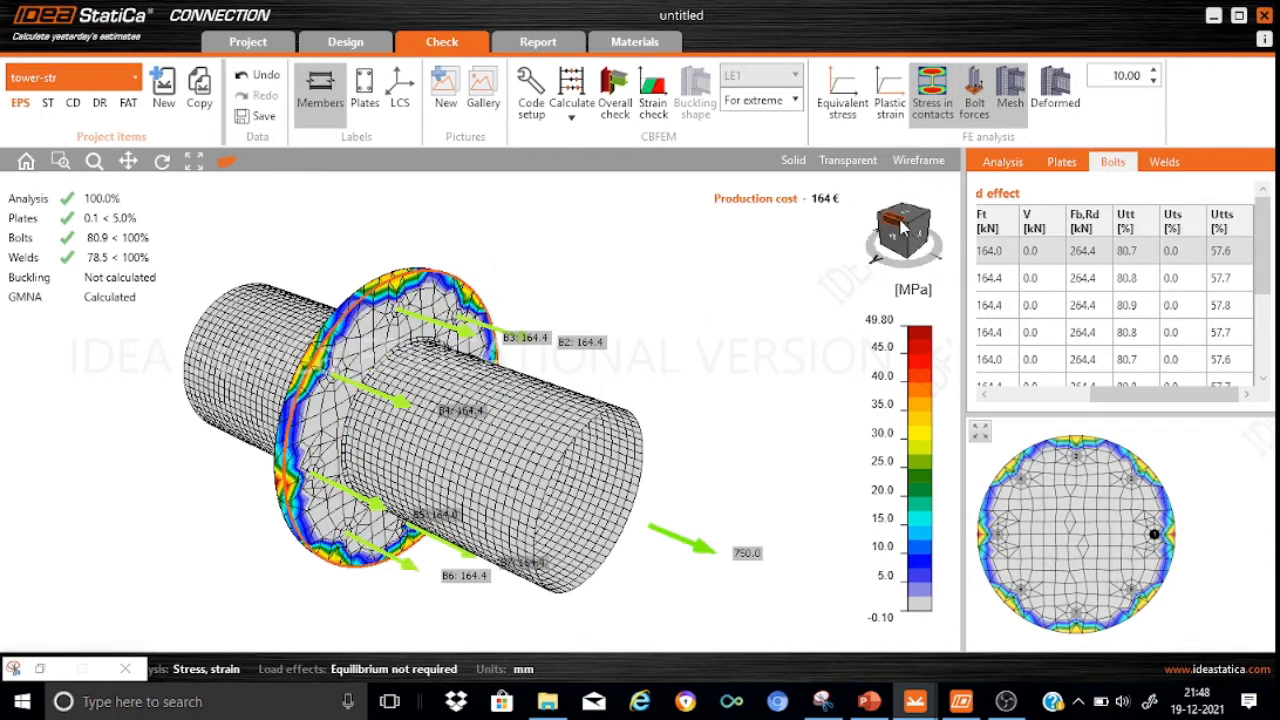
{"action": "mouse_move", "coordinate": [903, 228]}
{"action": "left_mouse_down"}
{"action": "mouse_move", "coordinate": [886, 238]}
{"action": "mouse_move", "coordinate": [913, 218]}
{"action": "mouse_move", "coordinate": [904, 207]}
{"action": "mouse_move", "coordinate": [918, 222]}
{"action": "mouse_move", "coordinate": [866, 200]}
{"action": "mouse_move", "coordinate": [884, 215]}
{"action": "left_mouse_up"}
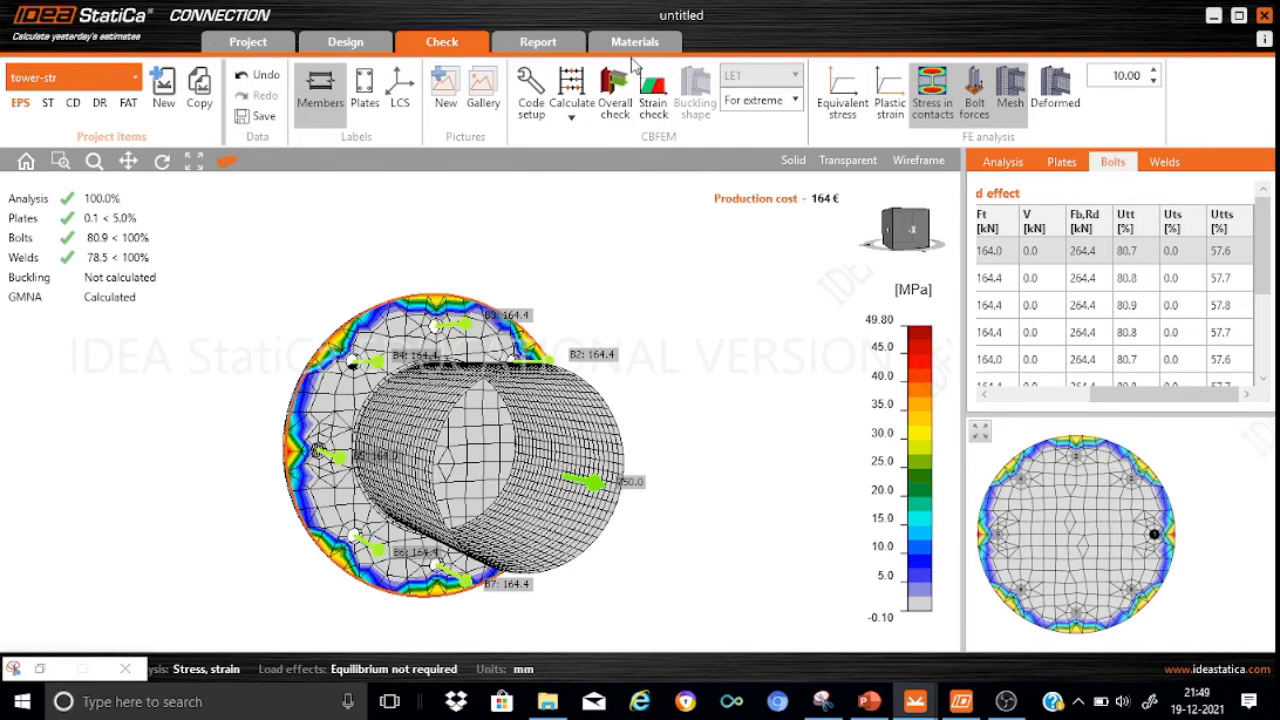
Open the detailed report of the current project item and review its design data, load effects, check summary, plate results and bolt tables
{"action": "left_click", "coordinate": [554, 45]}
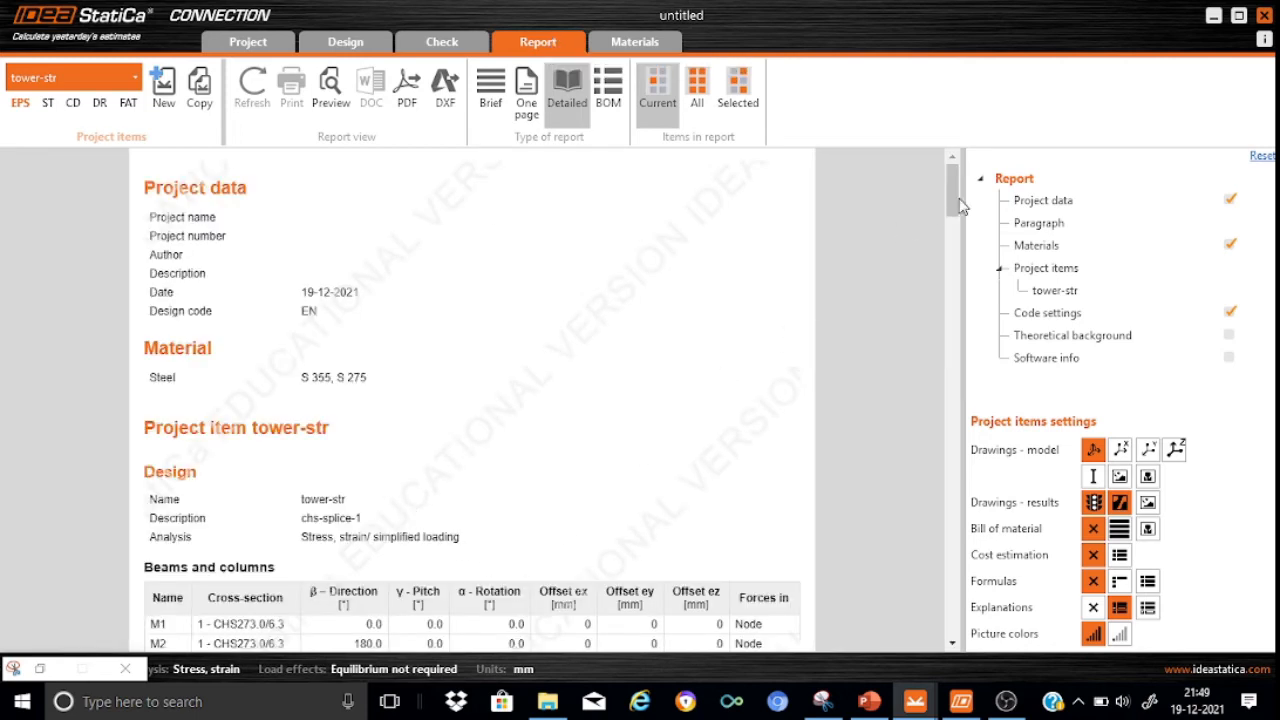
{"action": "left_click_drag", "start_coordinate": [953, 189], "coordinate": [953, 238]}
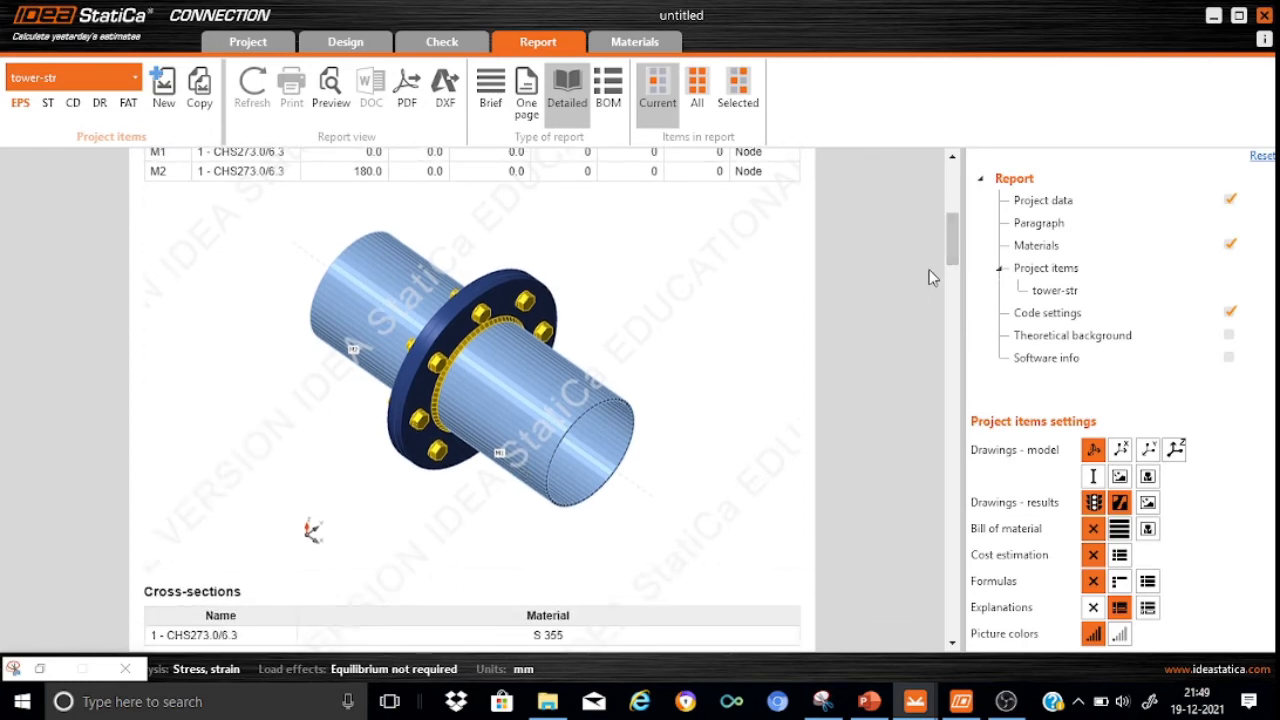
{"action": "left_click_drag", "start_coordinate": [952, 238], "coordinate": [957, 283]}
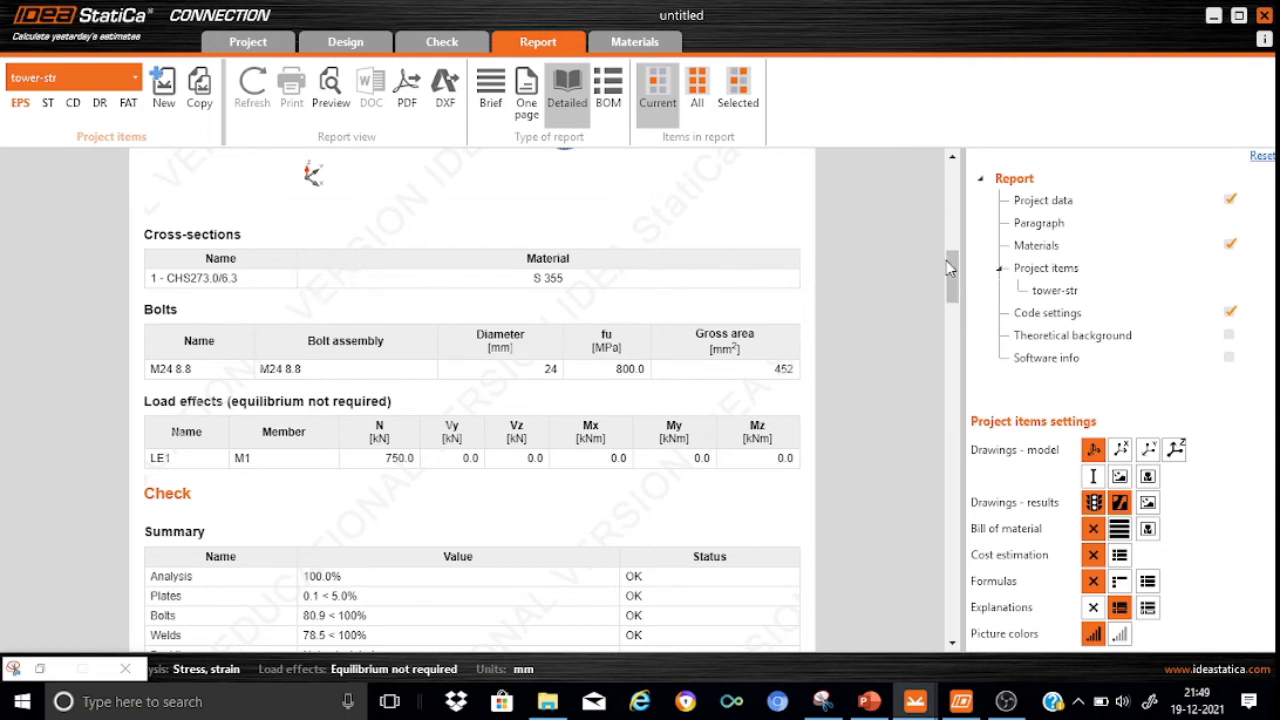
{"action": "left_click_drag", "start_coordinate": [951, 268], "coordinate": [951, 295]}
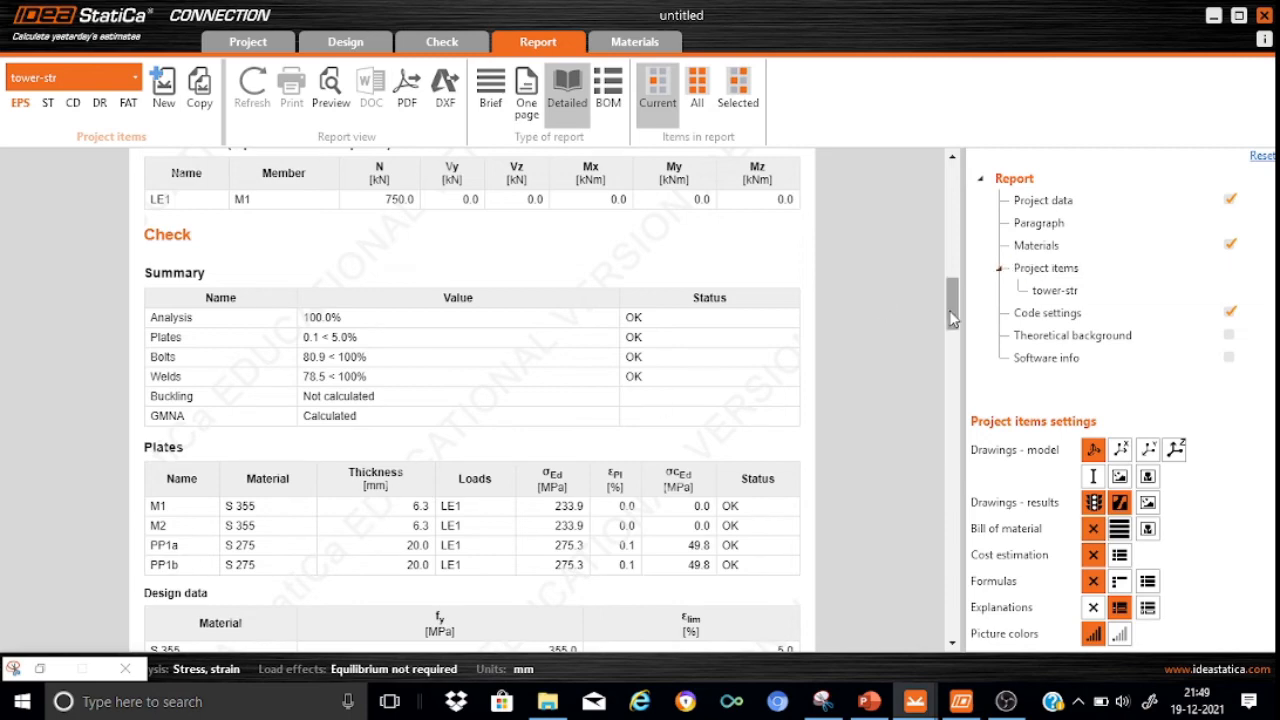
{"action": "left_click_drag", "start_coordinate": [955, 321], "coordinate": [956, 368]}
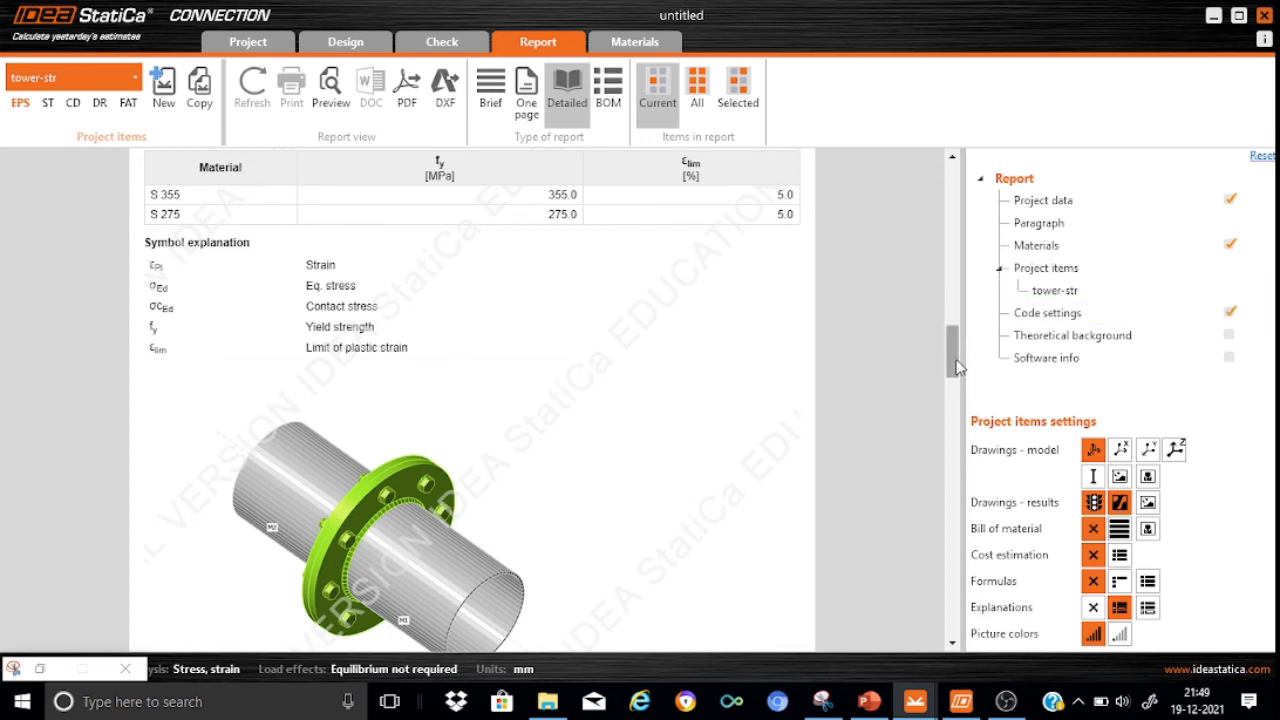
{"action": "left_click_drag", "start_coordinate": [953, 371], "coordinate": [972, 512]}
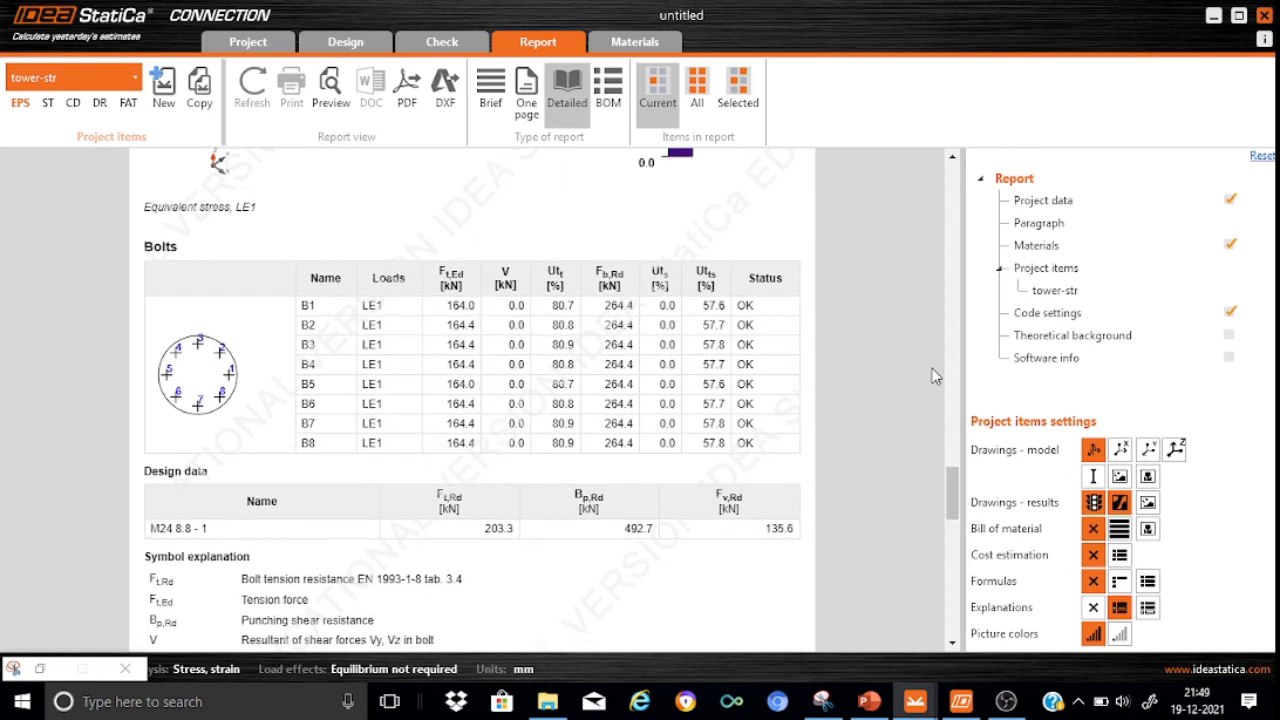
{"action": "left_click_drag", "start_coordinate": [954, 478], "coordinate": [940, 180]}
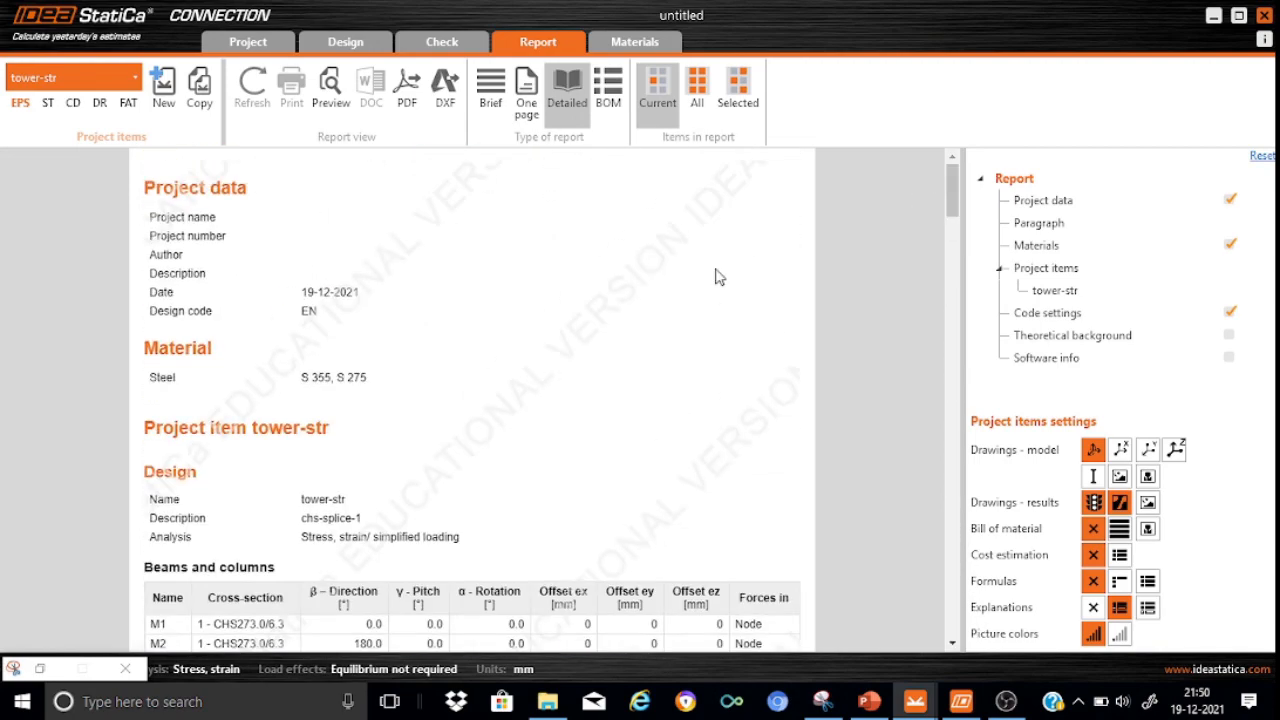